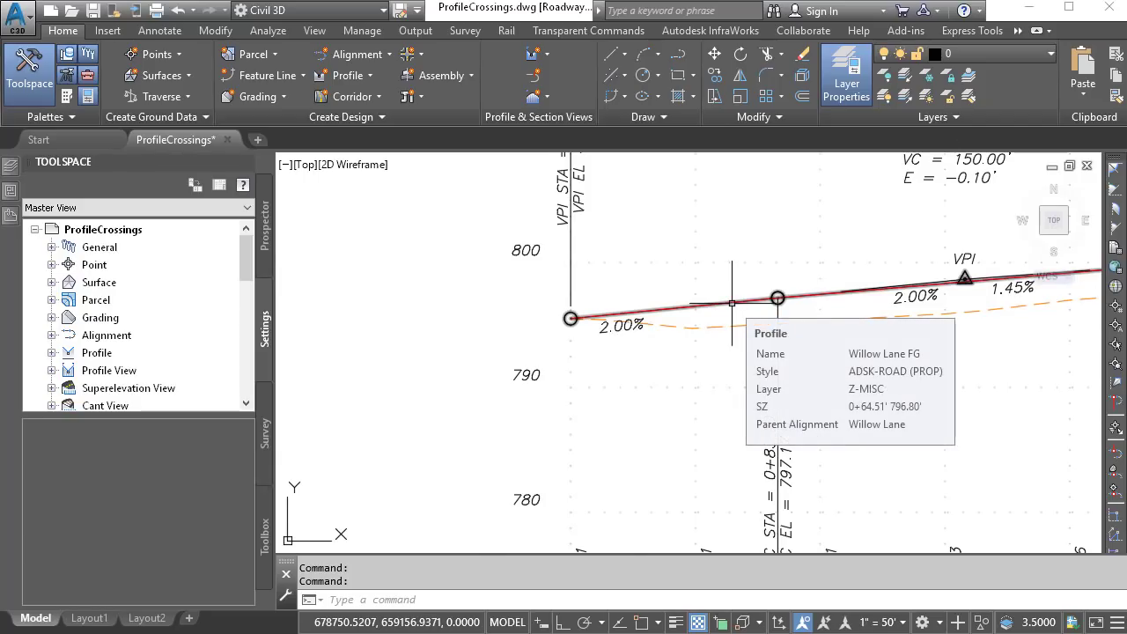
- Examine Plank Road's centerline and edge feature lines at the Tartans Drive intersection, along with the Tartans Drive profile view
{"action": "scroll", "coordinate": [732, 303], "scroll_direction": "down", "scroll_amount": 8}
{"action": "mouse_move", "coordinate": [748, 367]}
{"action": "middle_mouse_down"}
{"action": "mouse_move", "coordinate": [683, 436]}
{"action": "mouse_move", "coordinate": [841, 314]}
{"action": "middle_mouse_up"}
{"action": "middle_click_drag", "start_coordinate": [684, 436], "coordinate": [787, 361]}
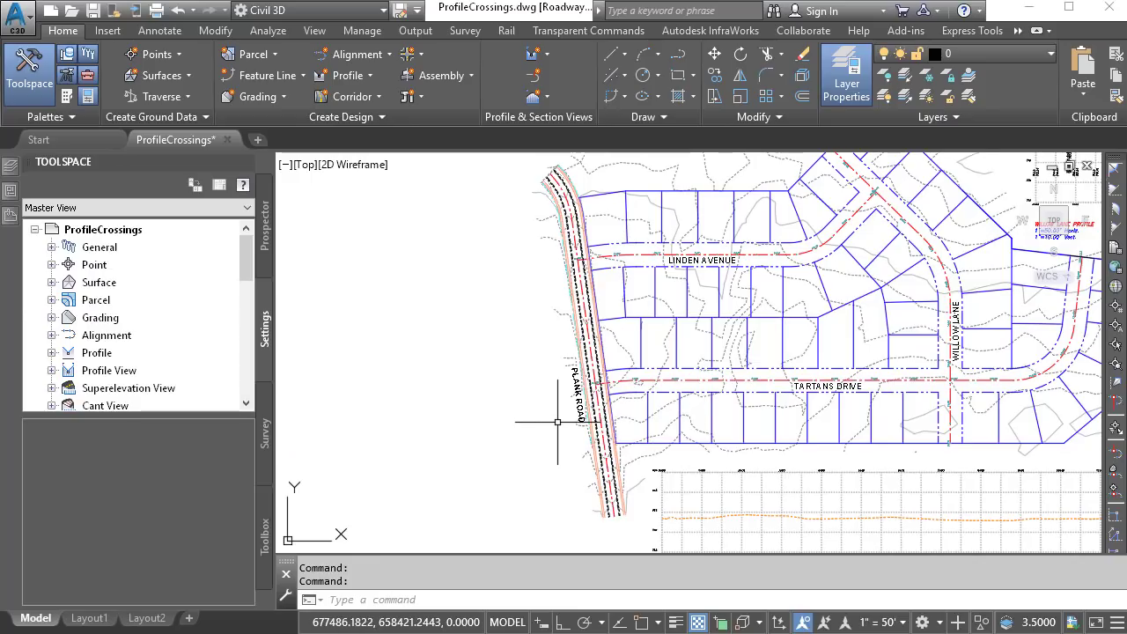
{"action": "scroll", "coordinate": [553, 422], "scroll_direction": "up", "scroll_amount": 5}
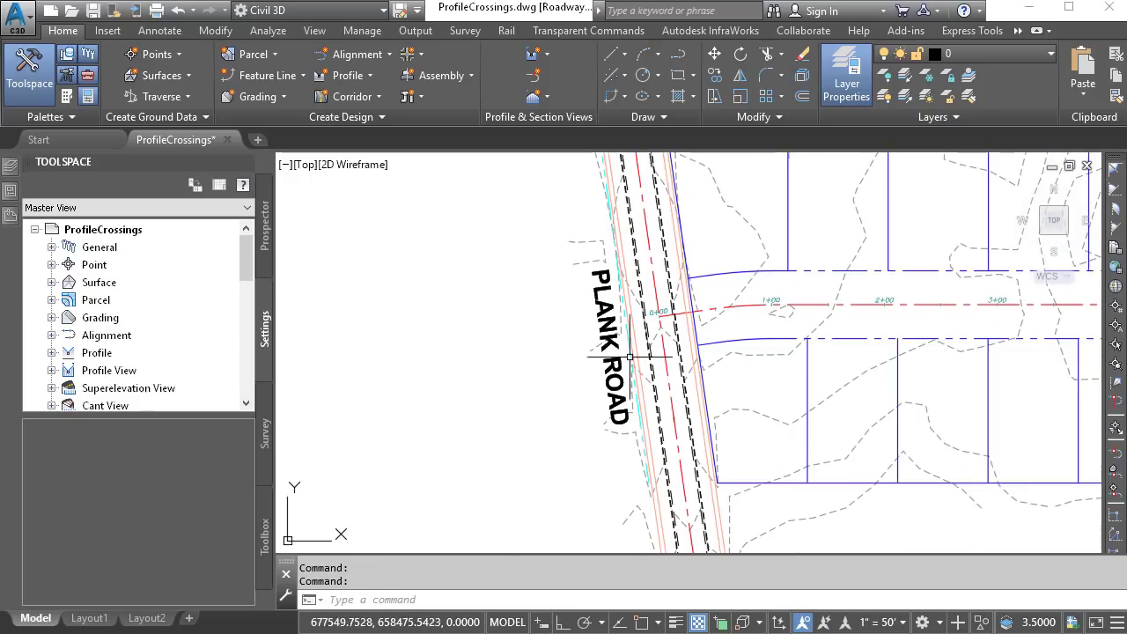
{"action": "scroll", "coordinate": [647, 317], "scroll_direction": "up", "scroll_amount": 5}
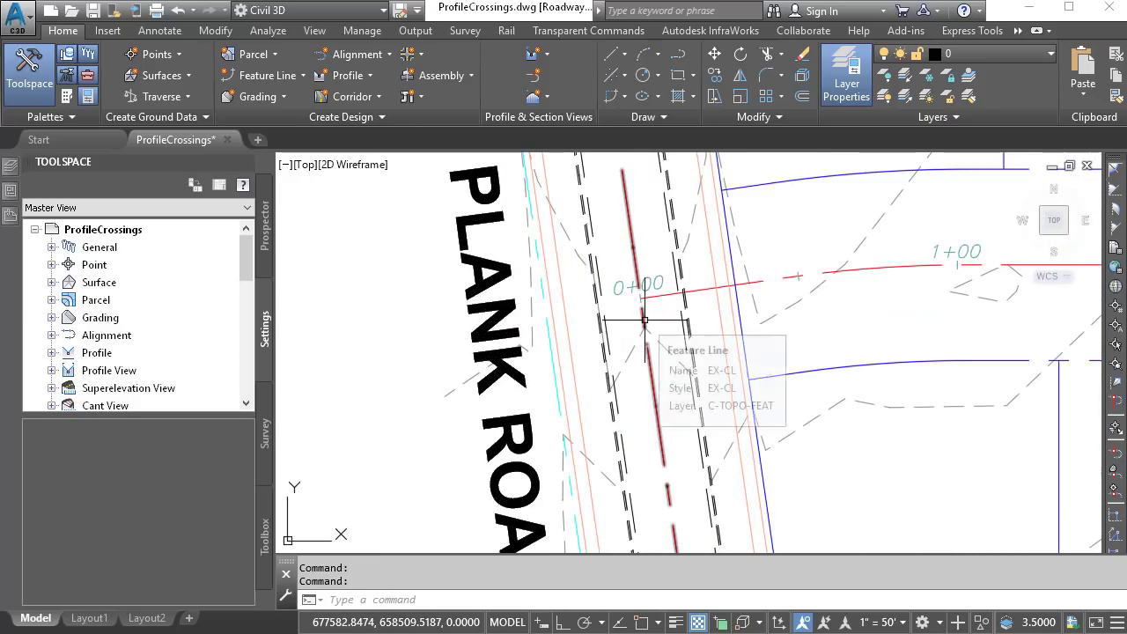
{"action": "mouse_move", "coordinate": [682, 324]}
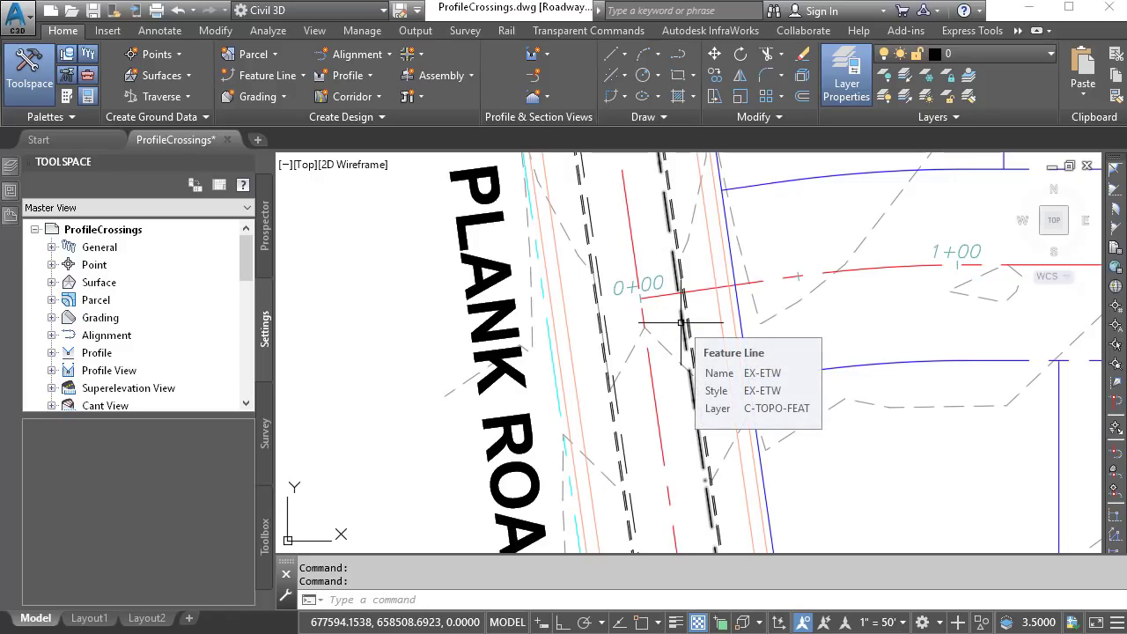
{"action": "scroll", "coordinate": [682, 324], "scroll_direction": "down", "scroll_amount": 6}
{"action": "mouse_move", "coordinate": [875, 393]}
{"action": "middle_mouse_down"}
{"action": "mouse_move", "coordinate": [587, 337]}
{"action": "mouse_move", "coordinate": [443, 332]}
{"action": "mouse_move", "coordinate": [450, 346]}
{"action": "middle_mouse_up"}
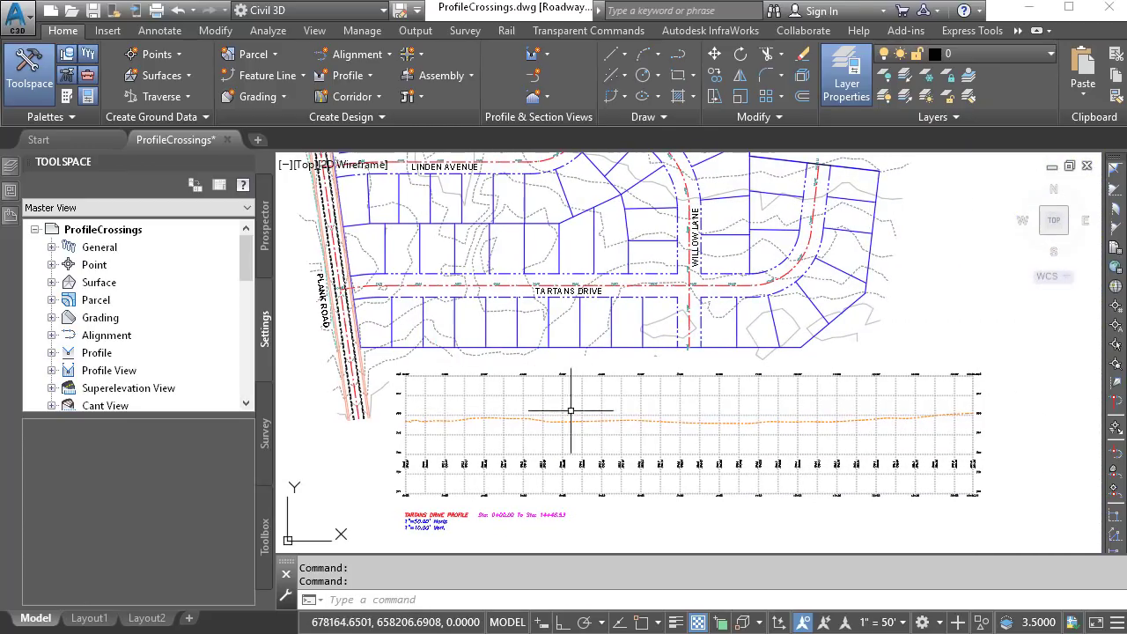
{"action": "mouse_move", "coordinate": [590, 370]}
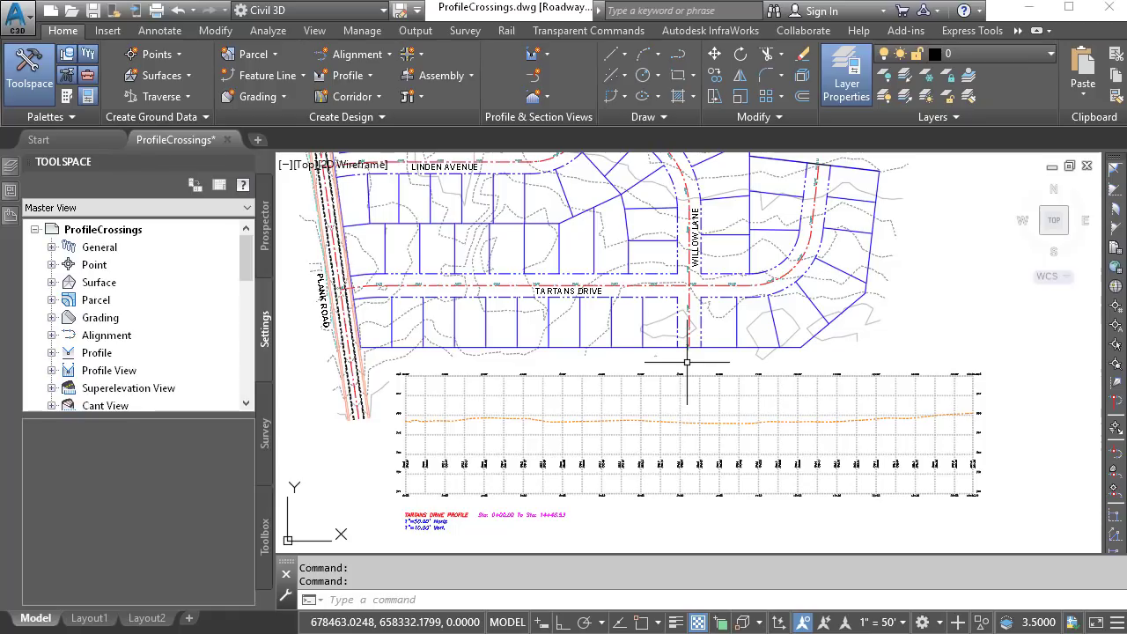
{"action": "scroll", "coordinate": [454, 322], "scroll_direction": "up", "scroll_amount": 10}
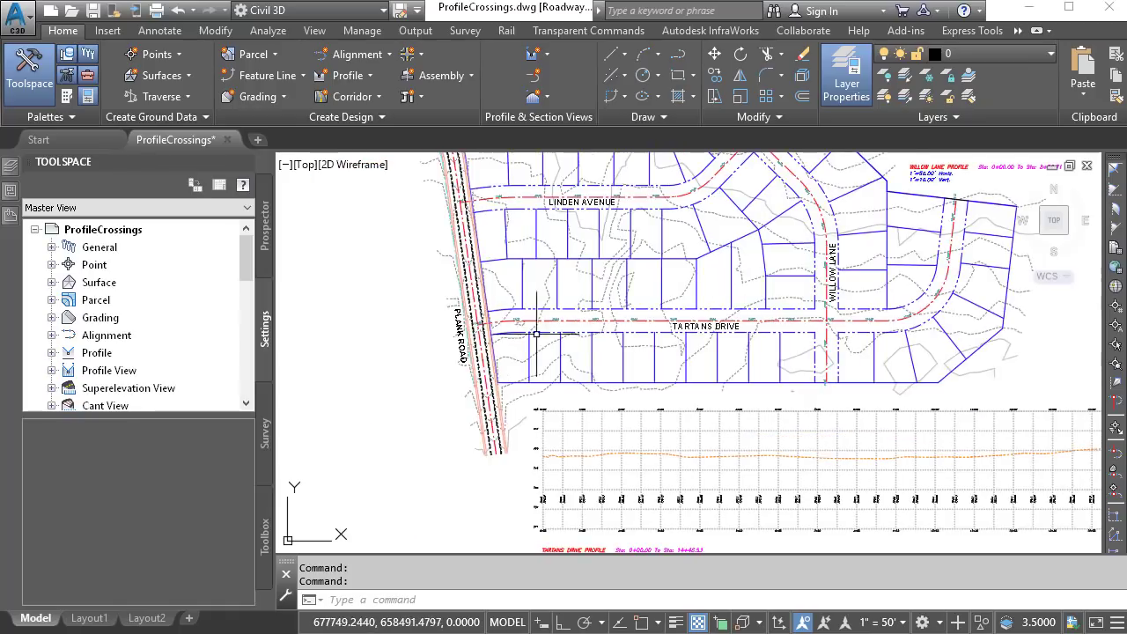
{"action": "scroll", "coordinate": [454, 318], "scroll_direction": "up", "scroll_amount": 2}
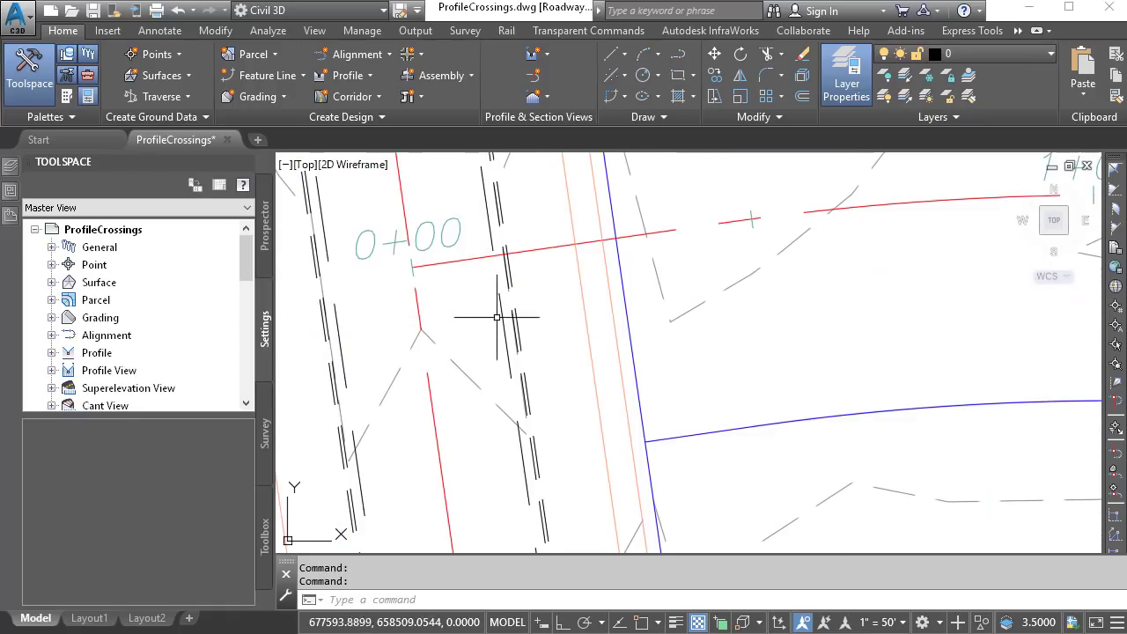
{"action": "scroll", "coordinate": [490, 320], "scroll_direction": "down", "scroll_amount": 8}
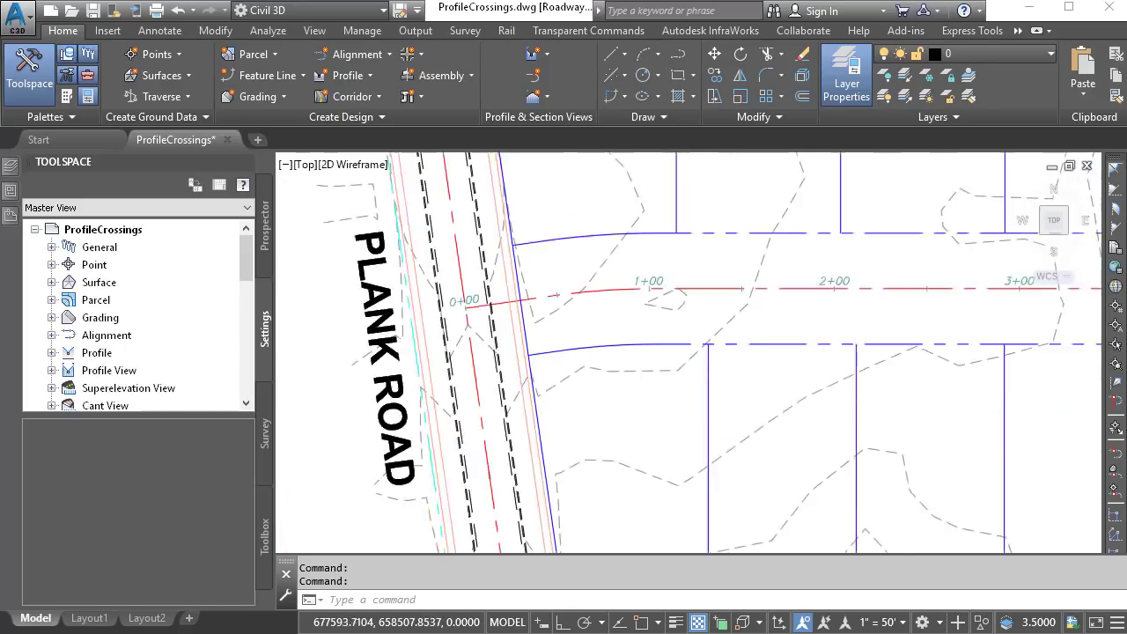
- Start adding crossings to the Tartans Drive profile view, selecting Plank Road's EX-ETW feature line nearest the subdivision as the crossing object
{"action": "middle_click_drag", "start_coordinate": [664, 365], "coordinate": [604, 352]}
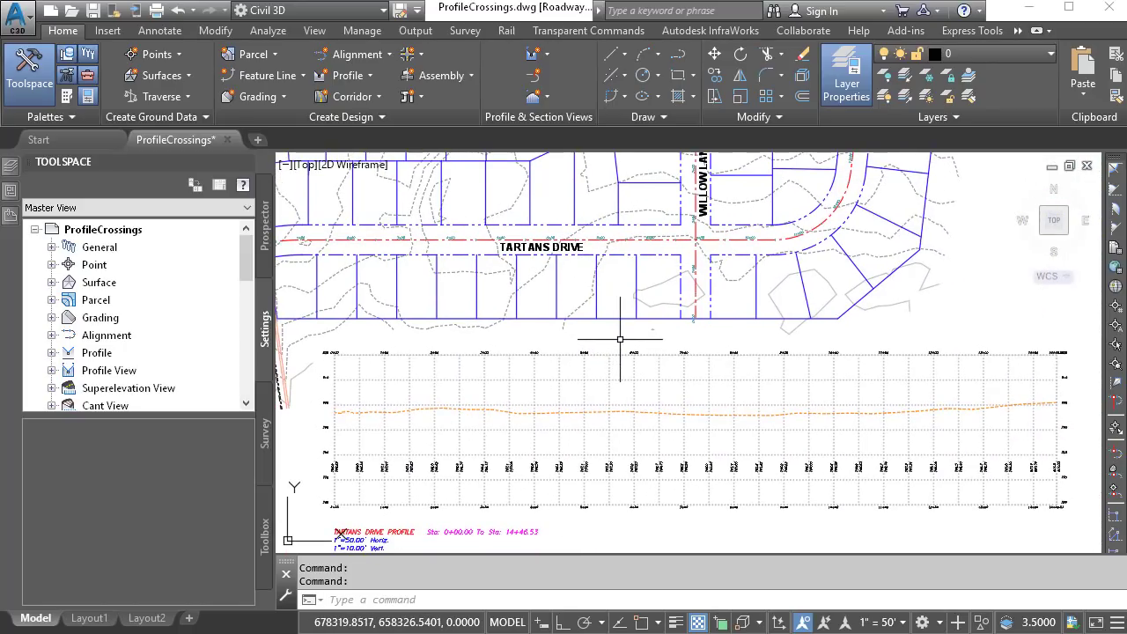
{"action": "left_click", "coordinate": [617, 354]}
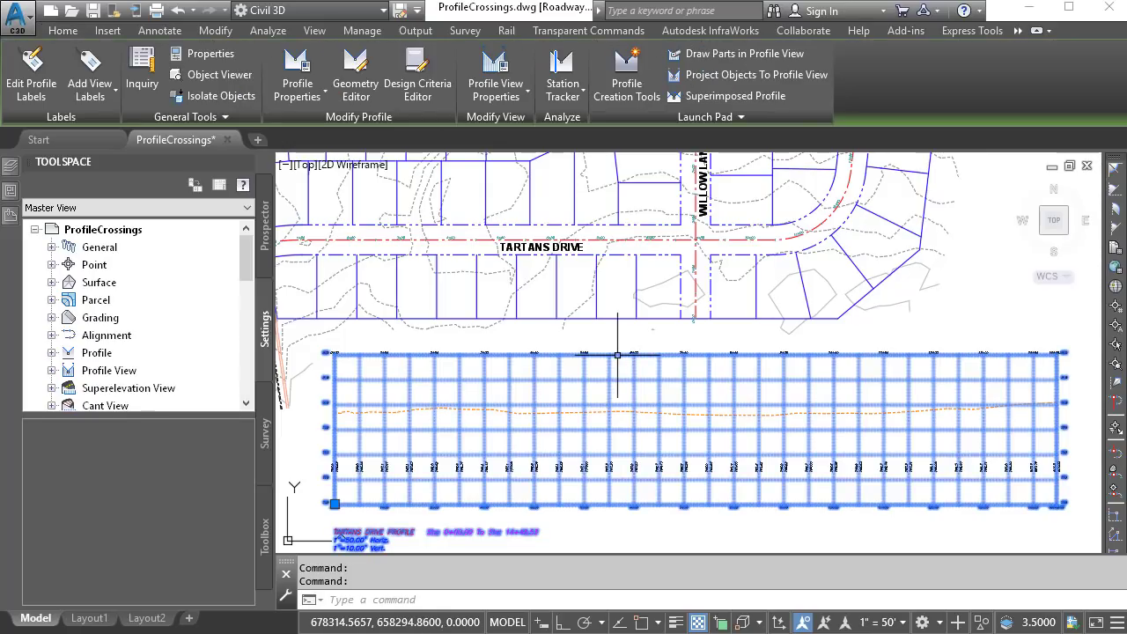
{"action": "left_click", "coordinate": [684, 118]}
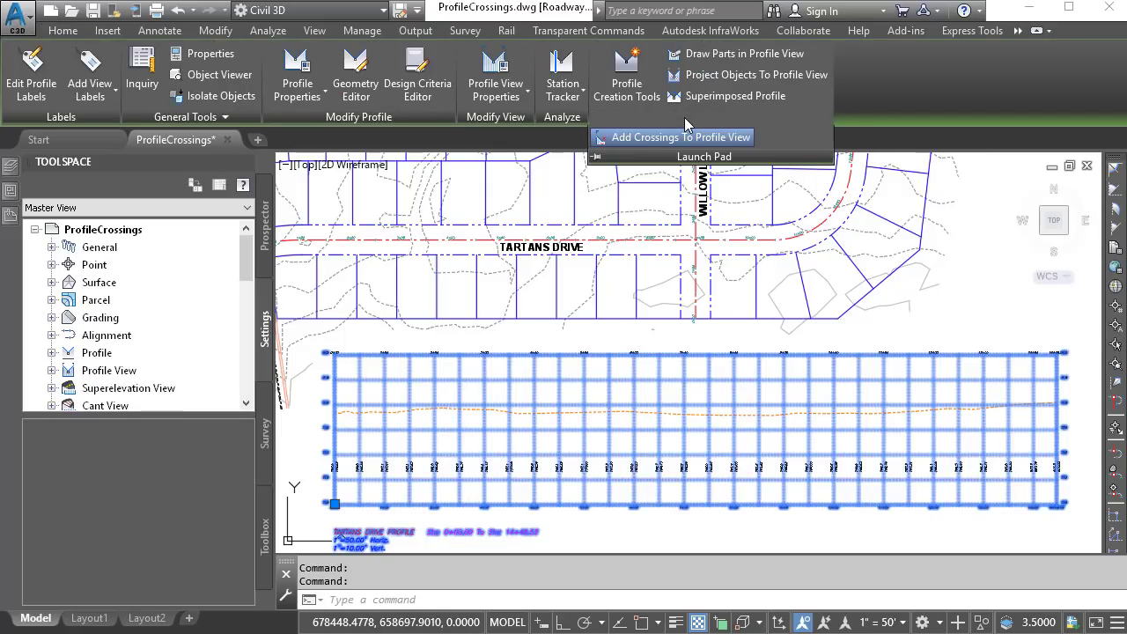
{"action": "left_click", "coordinate": [635, 138]}
{"action": "middle_click_drag", "start_coordinate": [502, 337], "coordinate": [722, 350]}
{"action": "scroll", "coordinate": [454, 255], "scroll_direction": "up", "scroll_amount": 3}
{"action": "scroll", "coordinate": [453, 255], "scroll_direction": "up", "scroll_amount": 3}
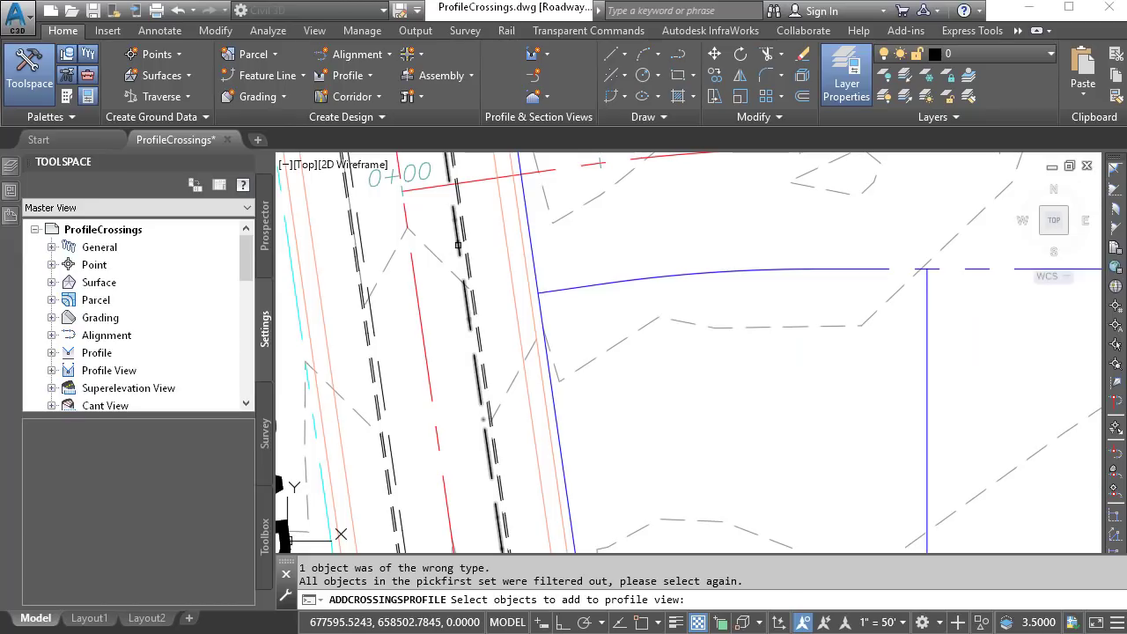
{"action": "left_click", "coordinate": [458, 247]}
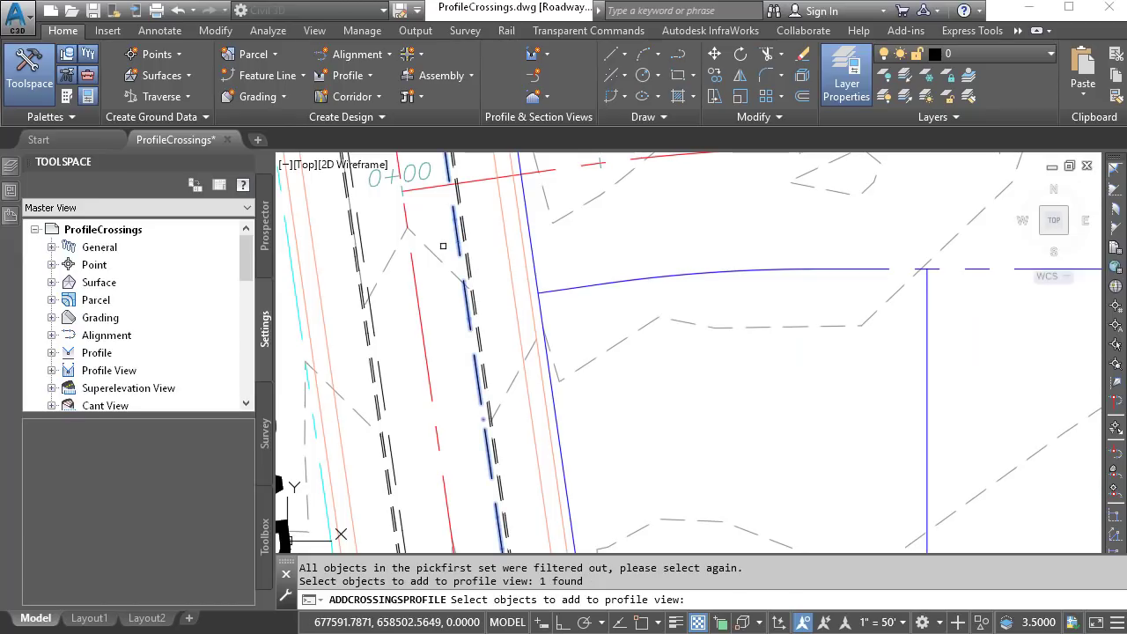
{"action": "key", "text": "Return"}
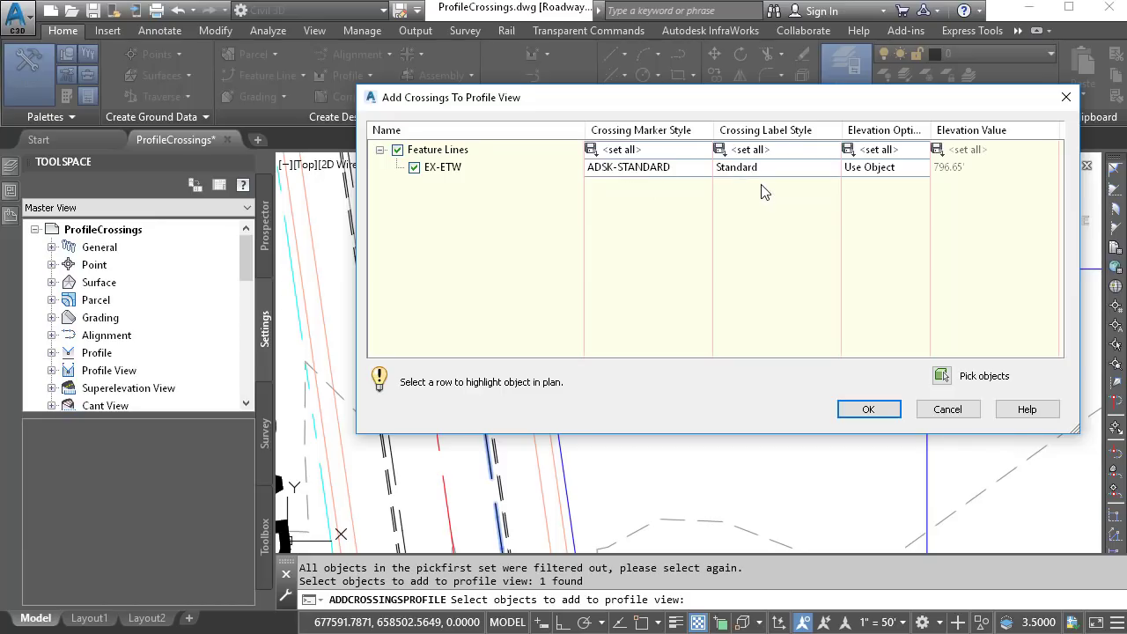
- Keep Use Object as the EX-ETW crossing's elevation option and set its crossing marker style to ADSK-[Cross] FeatureLine
{"action": "left_click", "coordinate": [890, 167]}
{"action": "left_click", "coordinate": [890, 167]}
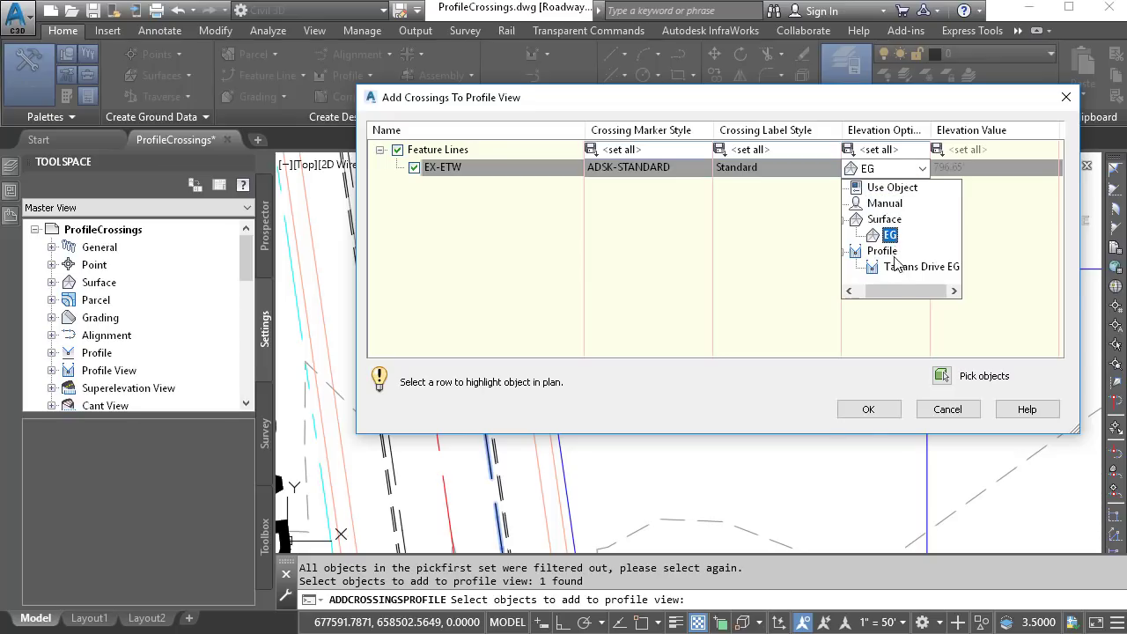
{"action": "left_click", "coordinate": [891, 187]}
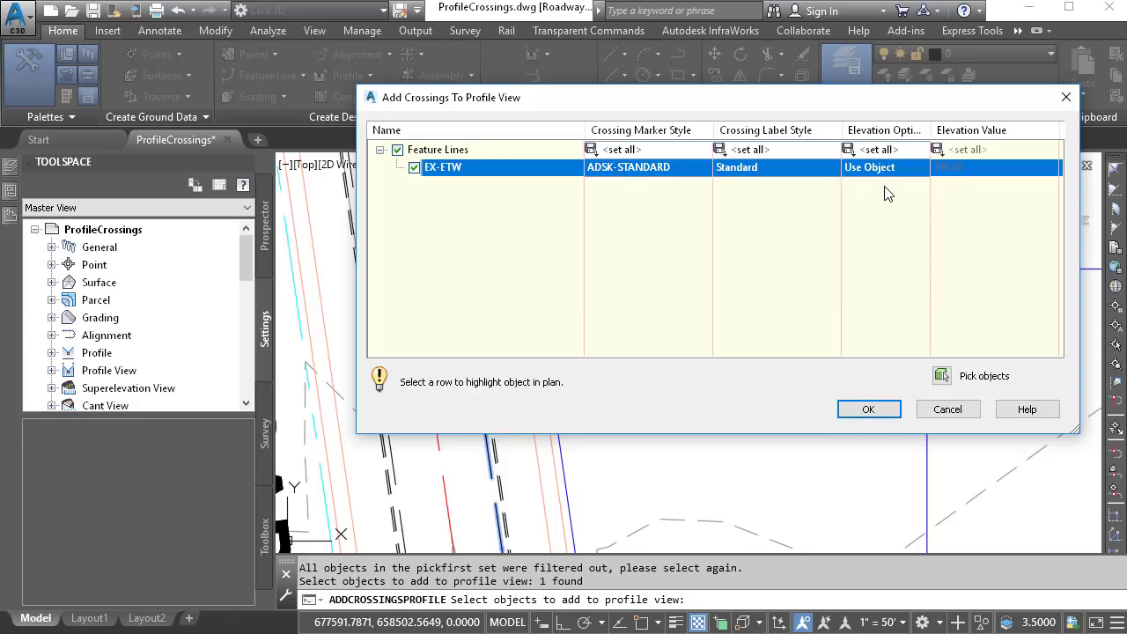
{"action": "left_click", "coordinate": [635, 170]}
{"action": "left_click", "coordinate": [843, 265]}
{"action": "scroll", "coordinate": [906, 344], "scroll_direction": "up", "scroll_amount": 3}
{"action": "left_click", "coordinate": [775, 313]}
{"action": "left_click", "coordinate": [736, 296]}
- Set the EX-ETW crossing label style to ADSK-Feature and add the crossing to the profile view
{"action": "left_click", "coordinate": [742, 174]}
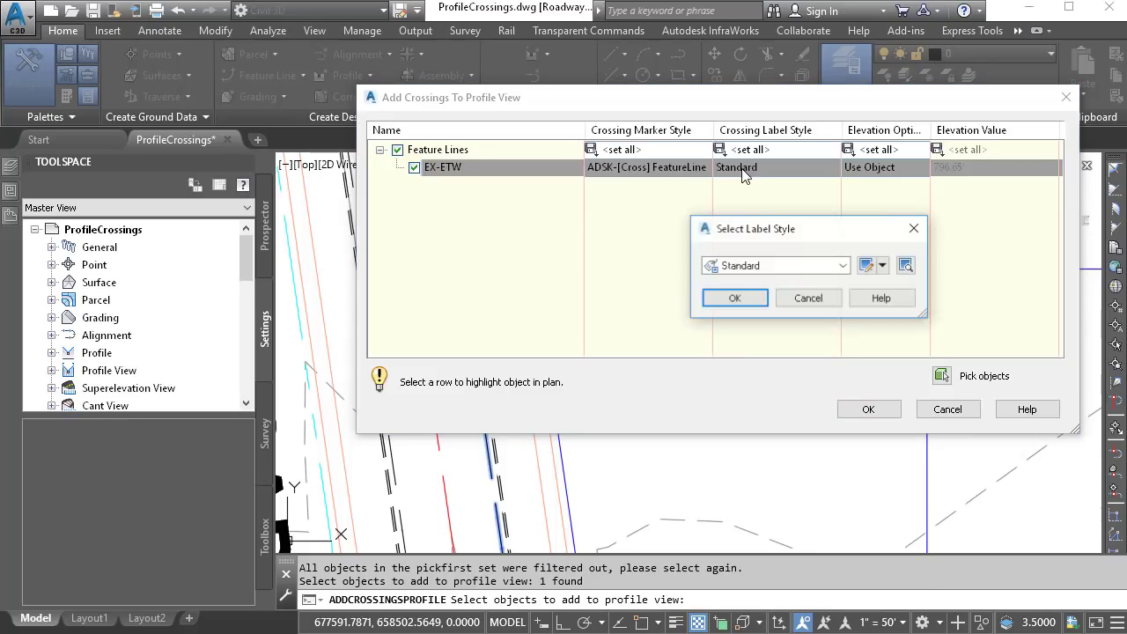
{"action": "left_click", "coordinate": [775, 266]}
{"action": "left_click", "coordinate": [755, 311]}
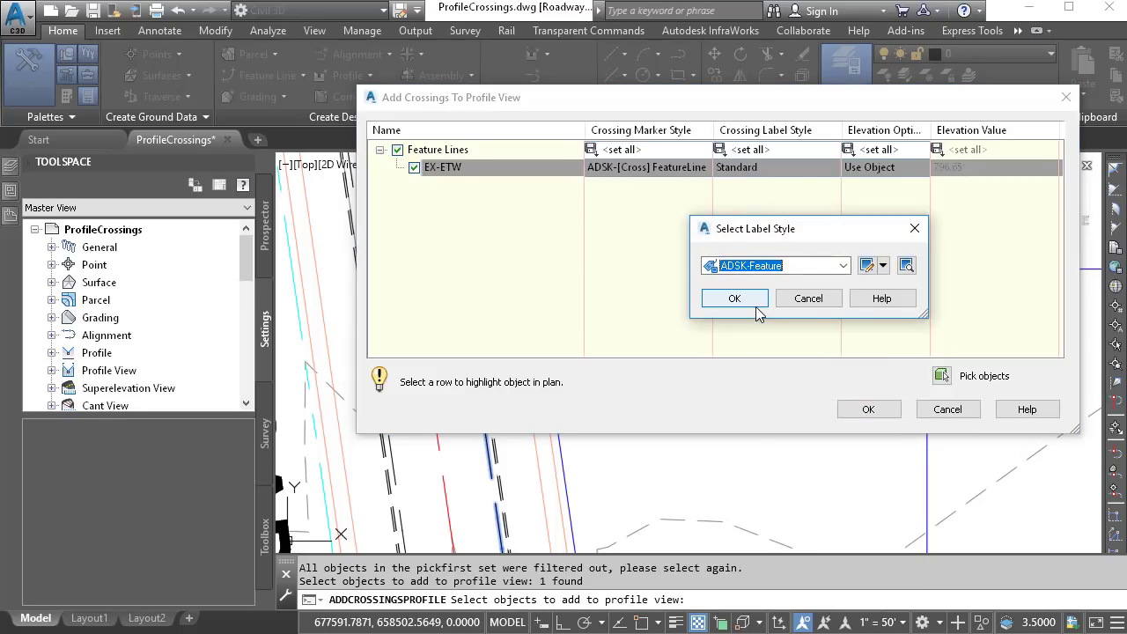
{"action": "left_click", "coordinate": [746, 301]}
{"action": "left_click", "coordinate": [865, 410]}
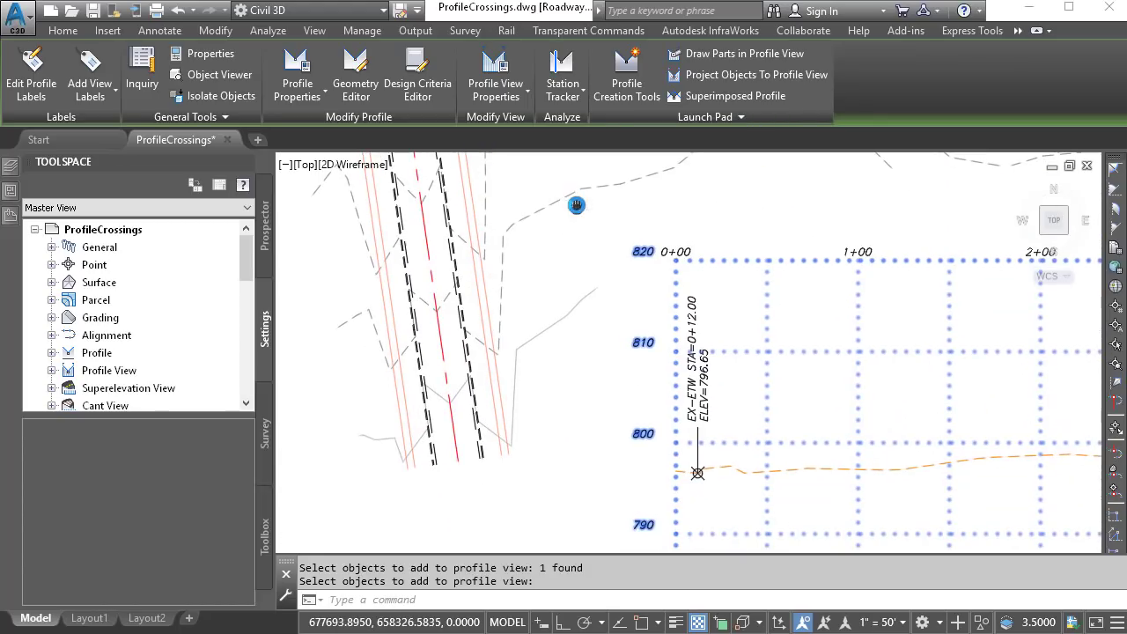
- Start adding another crossing to the Tartans Drive profile view, selecting the Willow Lane alignment in plan as the crossing object
{"action": "scroll", "coordinate": [692, 460], "scroll_direction": "up", "scroll_amount": 2}
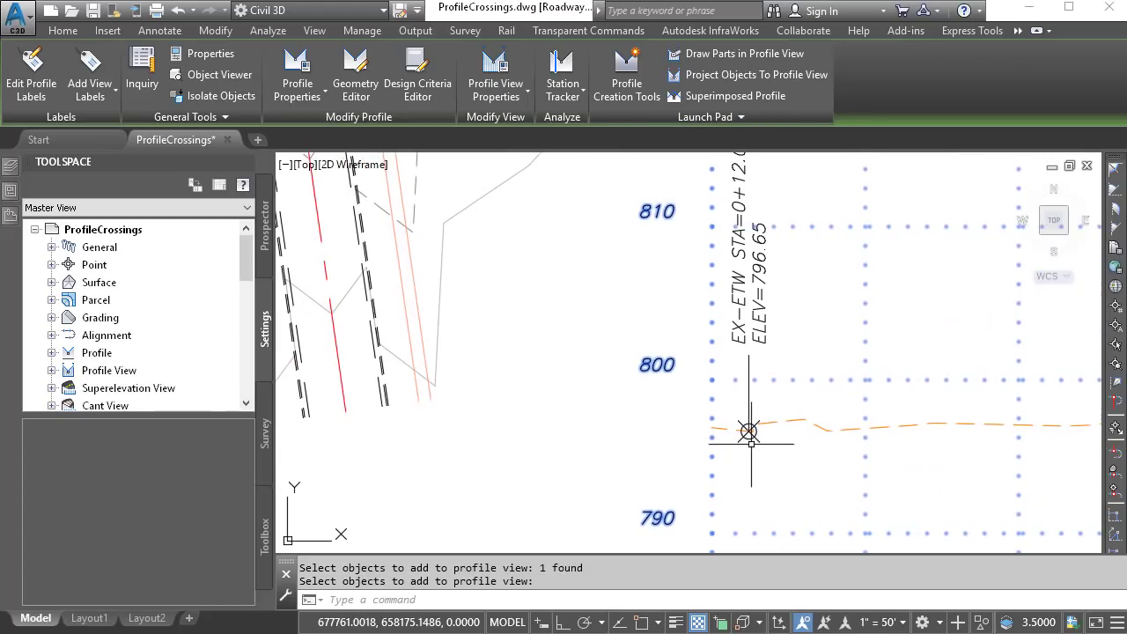
{"action": "mouse_move", "coordinate": [753, 440]}
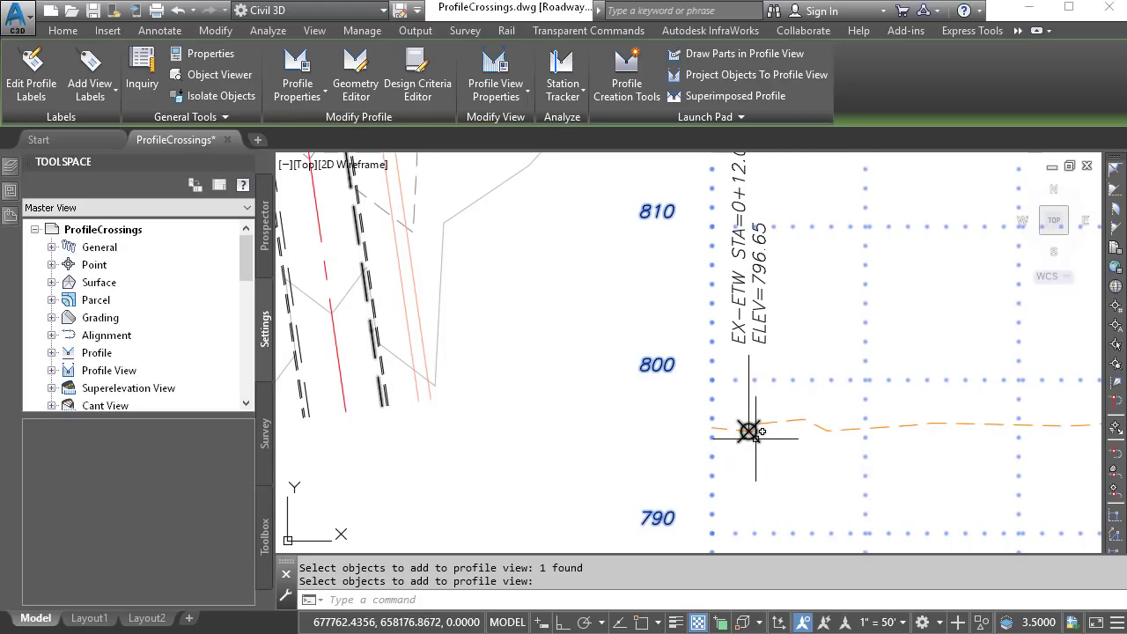
{"action": "middle_click_drag", "start_coordinate": [799, 327], "coordinate": [684, 410]}
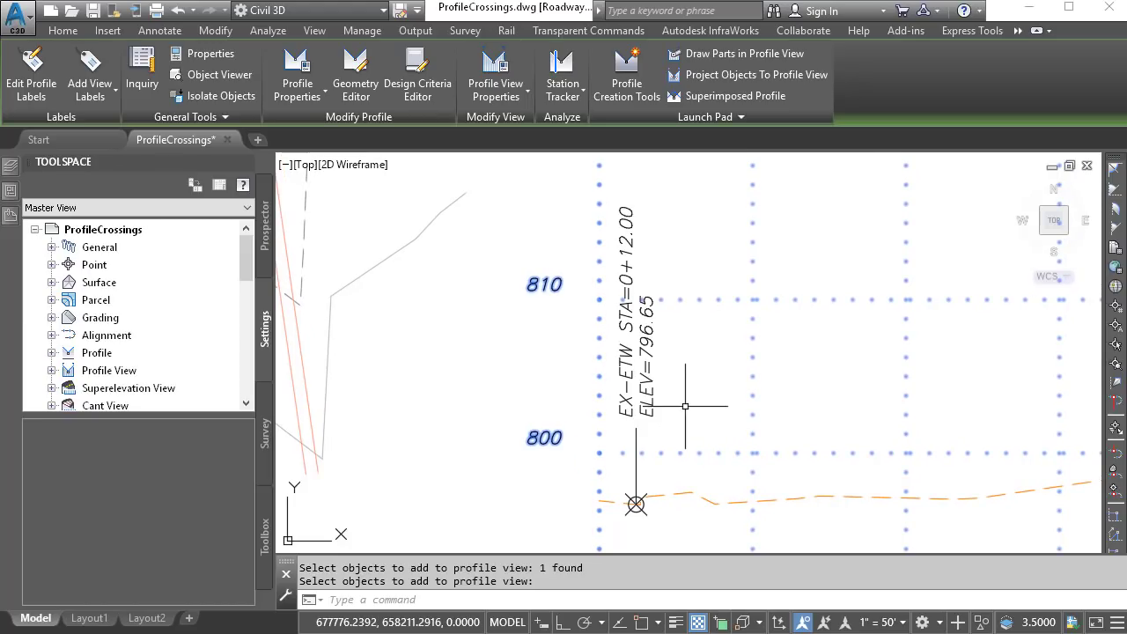
{"action": "scroll", "coordinate": [702, 369], "scroll_direction": "down", "scroll_amount": 8}
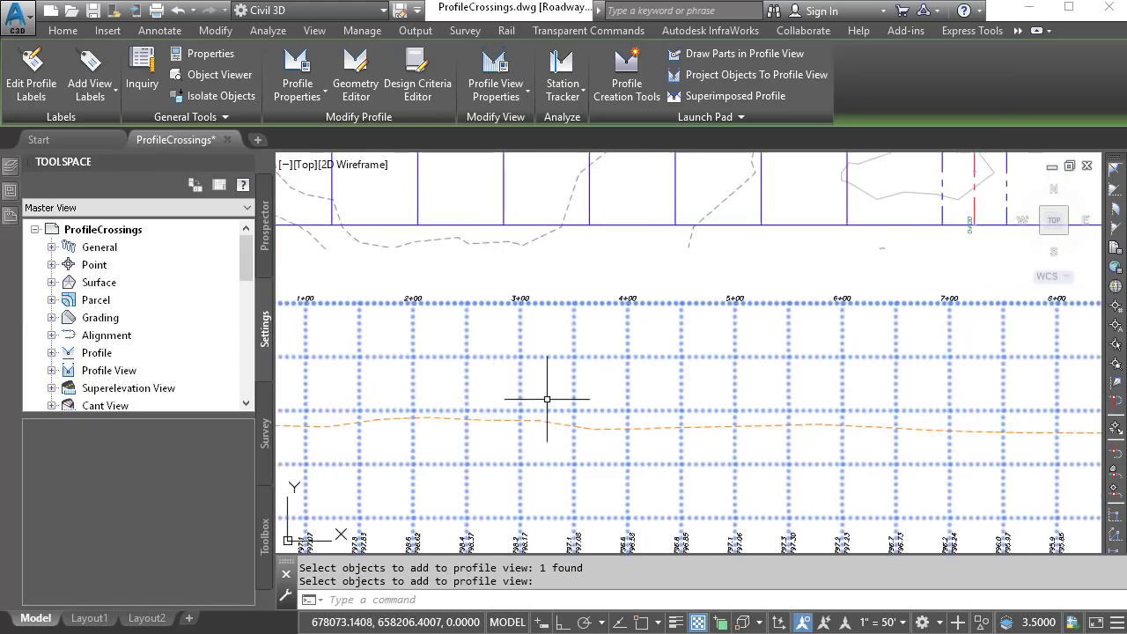
{"action": "middle_click_drag", "start_coordinate": [678, 396], "coordinate": [594, 390]}
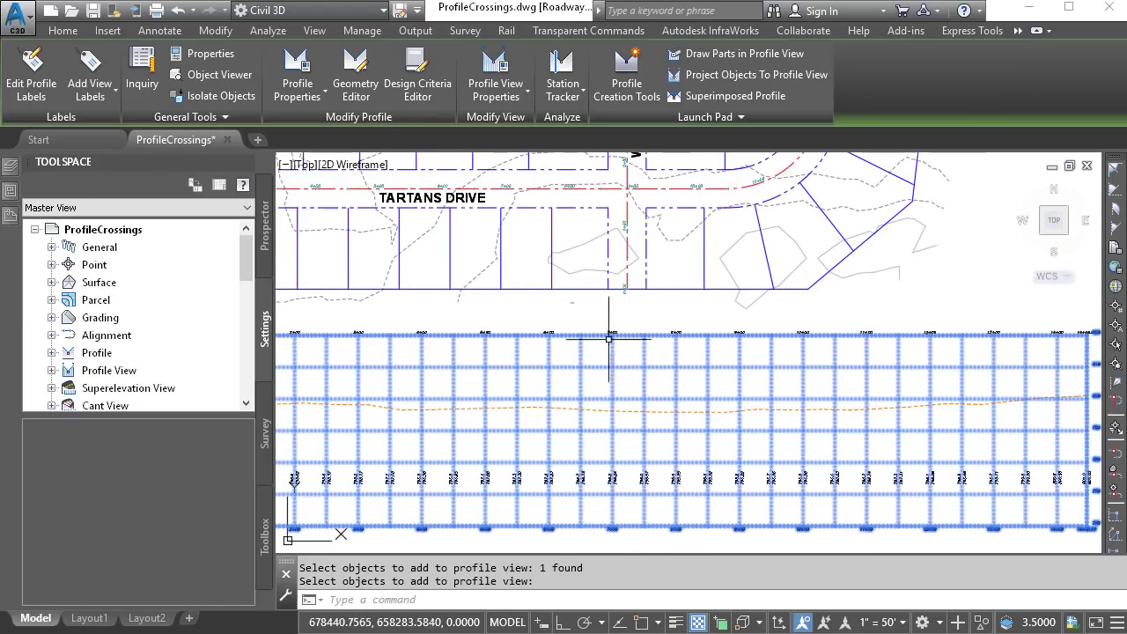
{"action": "left_click", "coordinate": [650, 117]}
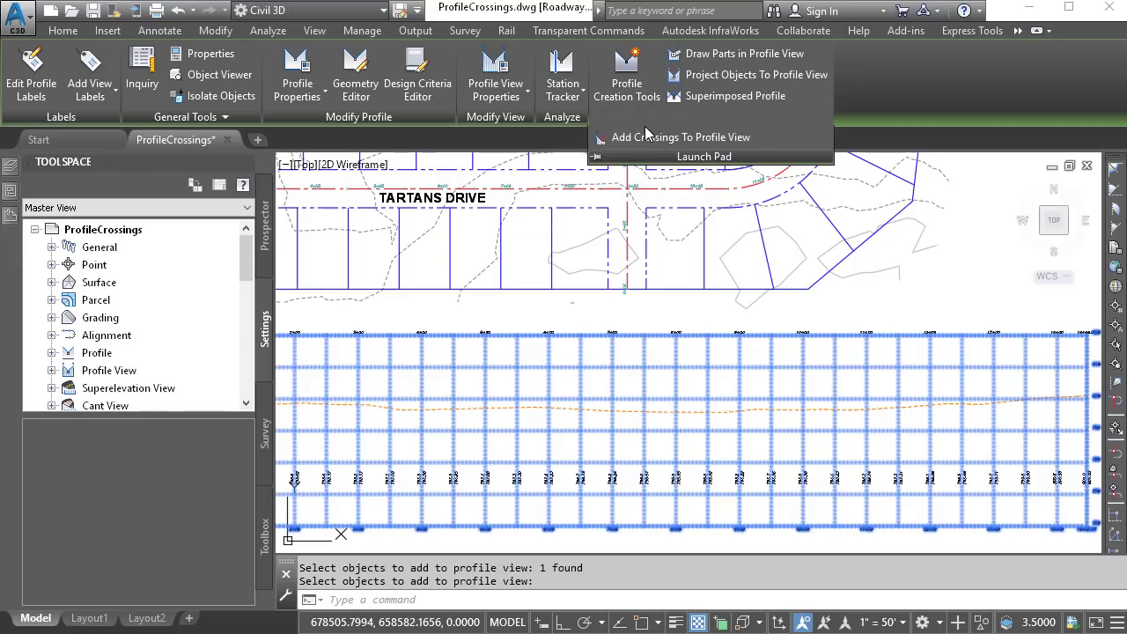
{"action": "left_click", "coordinate": [638, 138]}
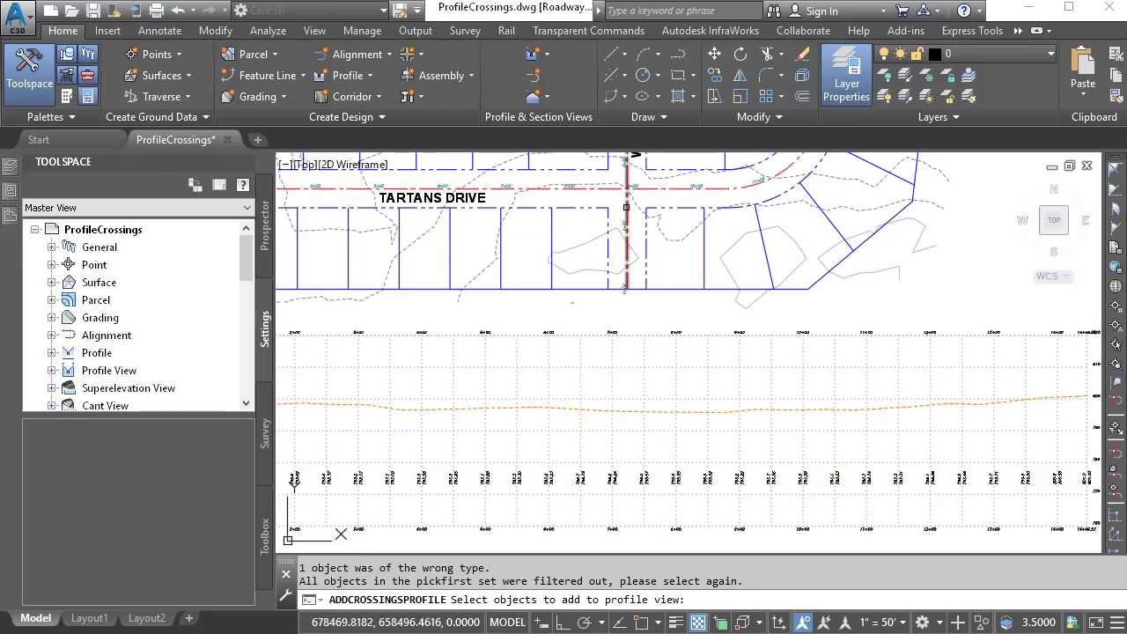
{"action": "left_click", "coordinate": [627, 238]}
{"action": "key", "text": "Return"}
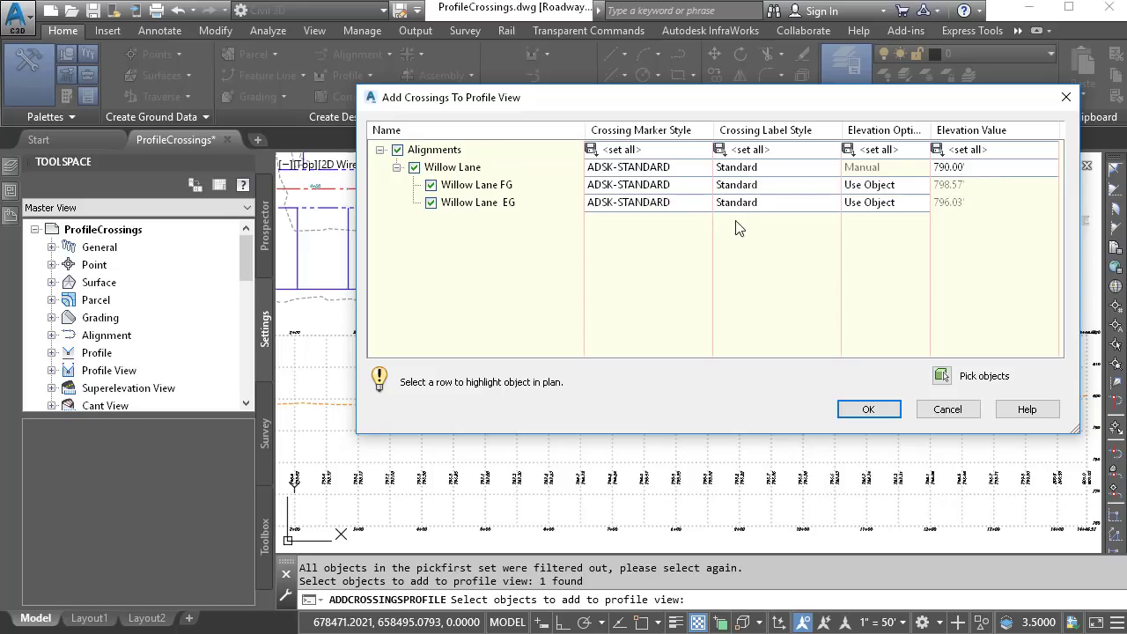
- Exclude the Willow Lane EG profile and set the Willow Lane FG crossing marker style to ADSK-[Cross] Profile
{"action": "left_click", "coordinate": [430, 203]}
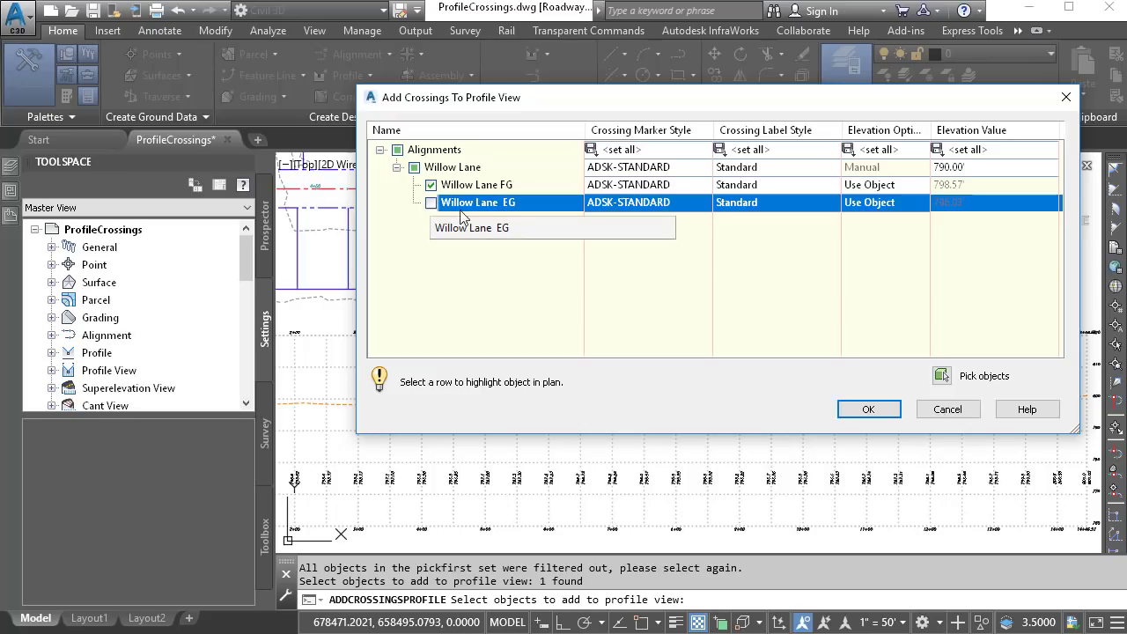
{"action": "left_click", "coordinate": [590, 184]}
{"action": "left_click", "coordinate": [843, 265]}
{"action": "scroll", "coordinate": [899, 303], "scroll_direction": "up", "scroll_amount": 1}
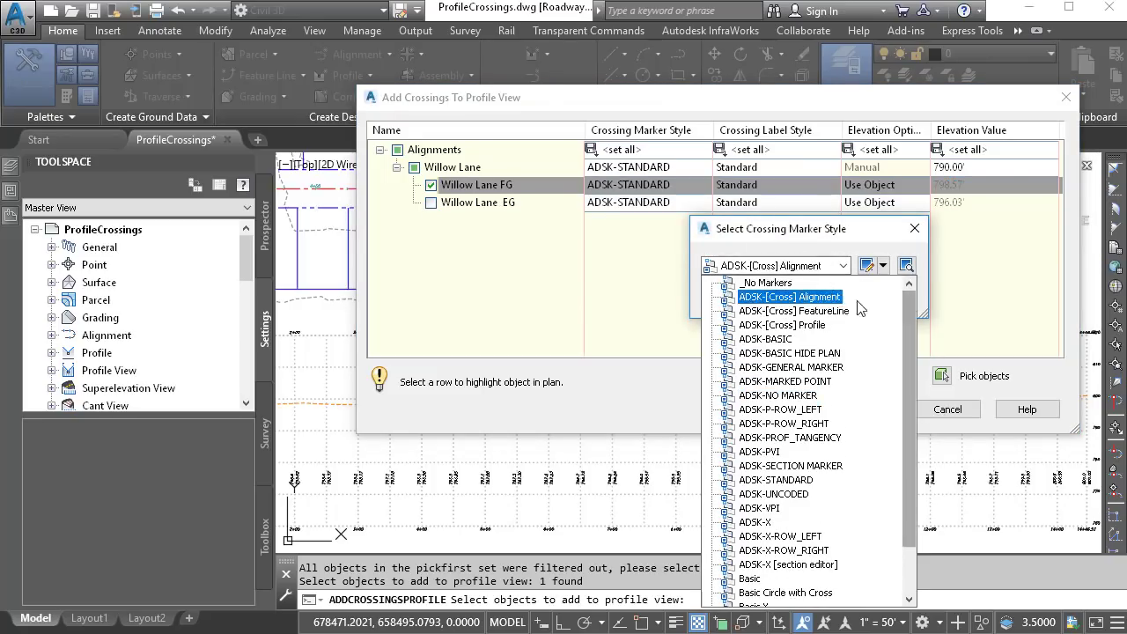
{"action": "left_click", "coordinate": [782, 325]}
{"action": "left_click", "coordinate": [731, 297]}
- Set the crossing label style for Willow Lane FG to ADSK Profile
{"action": "left_click", "coordinate": [749, 185]}
{"action": "left_click", "coordinate": [767, 264]}
{"action": "left_click", "coordinate": [764, 325]}
{"action": "left_click", "coordinate": [730, 297]}
- Set the Willow Lane alignment's crossing marker style to ADSK-[Cross] Alignment
{"action": "left_click", "coordinate": [591, 167]}
{"action": "left_click", "coordinate": [843, 265]}
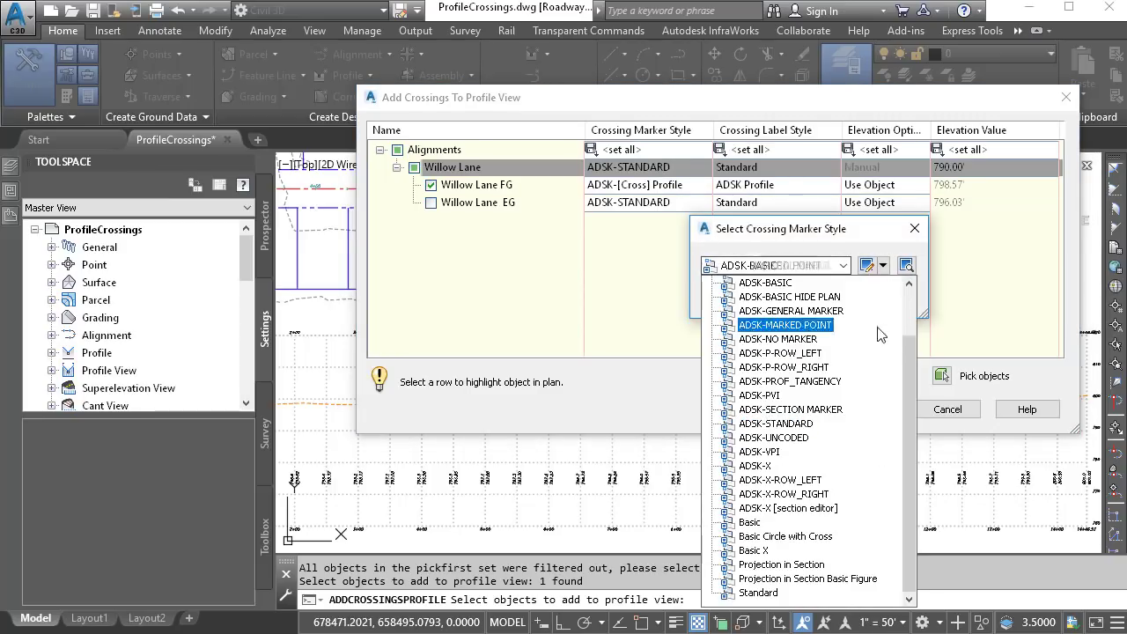
{"action": "scroll", "coordinate": [830, 322], "scroll_direction": "up", "scroll_amount": 2}
{"action": "left_click", "coordinate": [775, 297]}
{"action": "left_click", "coordinate": [730, 297]}
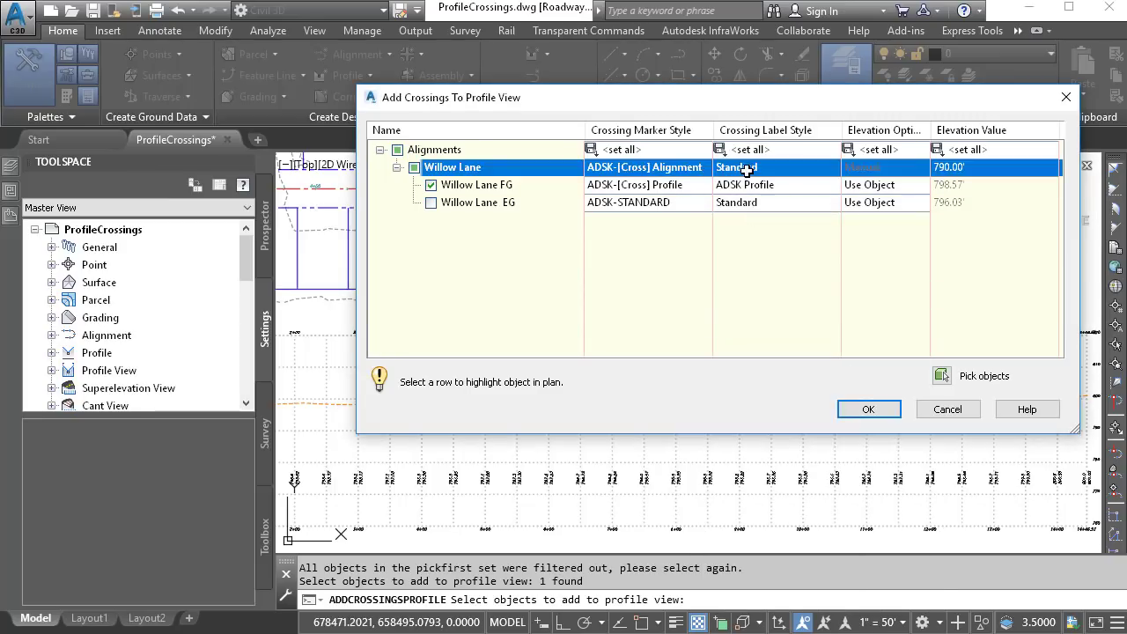
- Set the Willow Lane alignment's crossing label style to ADSK-Alignment and add the Willow Lane crossings to the profile view
{"action": "left_click", "coordinate": [747, 167]}
{"action": "left_click", "coordinate": [845, 264]}
{"action": "left_click", "coordinate": [757, 292]}
{"action": "left_click", "coordinate": [730, 297]}
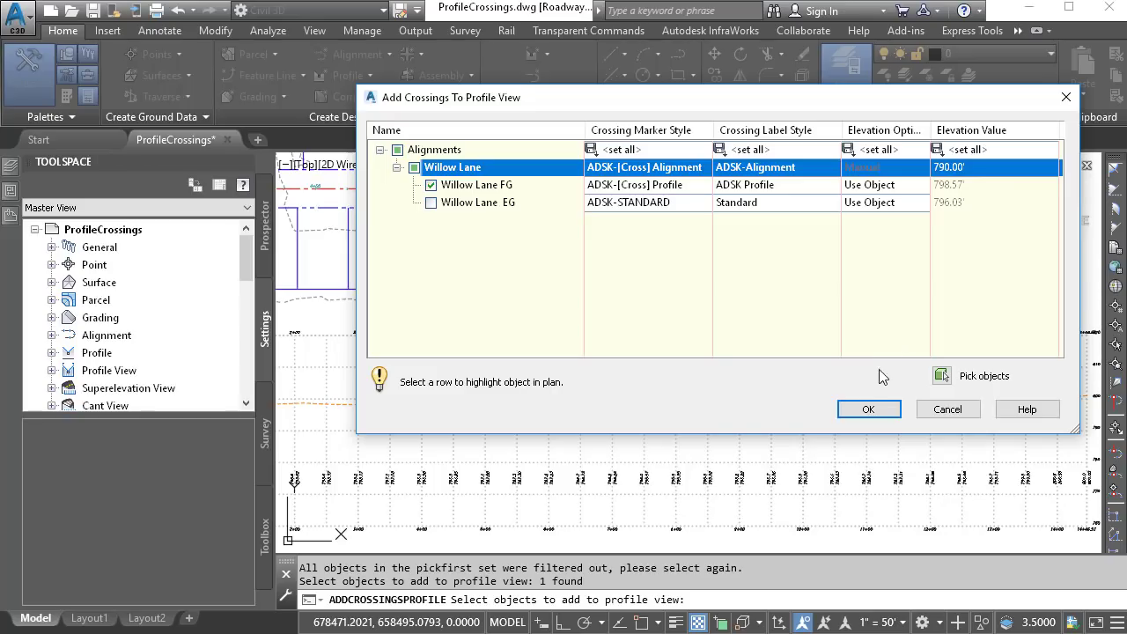
{"action": "left_click", "coordinate": [870, 410]}
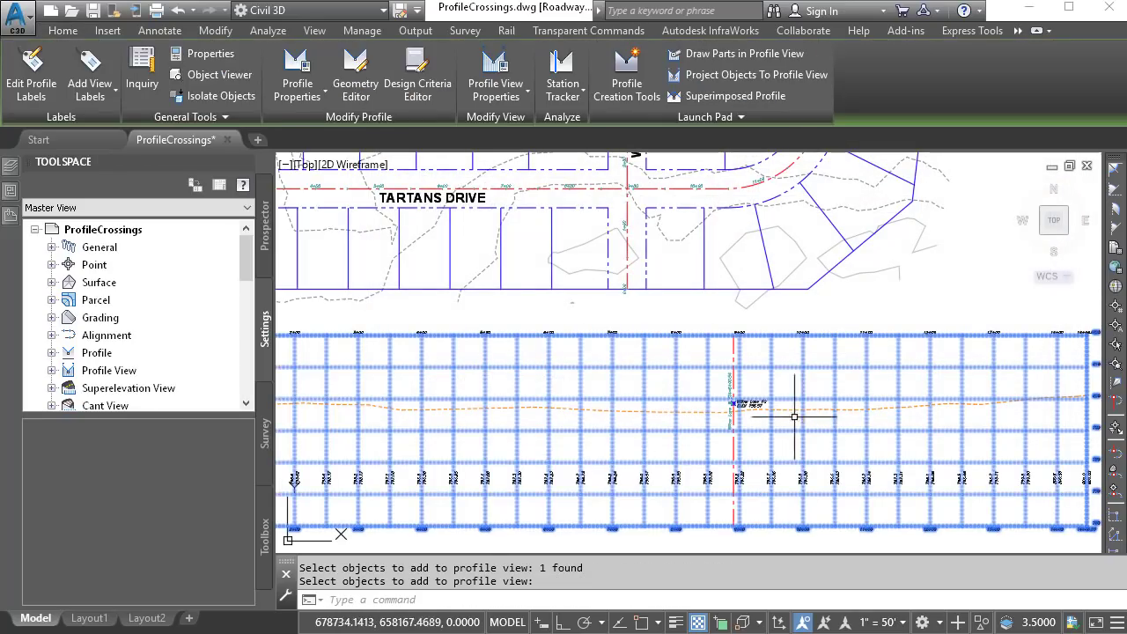
{"action": "key", "text": "Escape"}
{"action": "scroll", "coordinate": [746, 421], "scroll_direction": "up", "scroll_amount": 4}
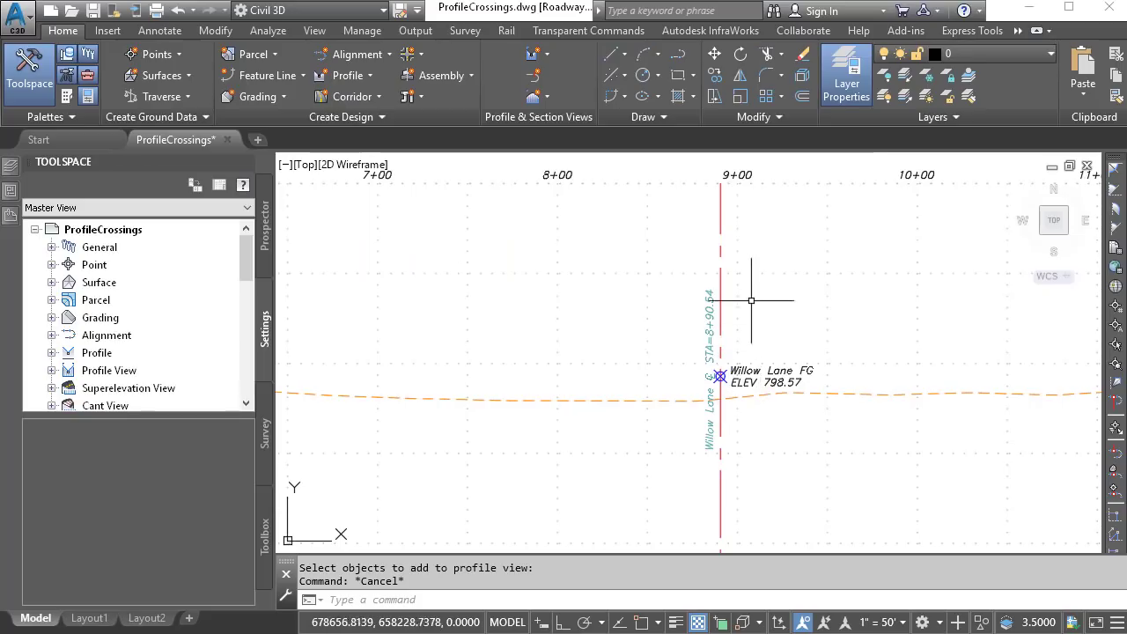
- Turn off the Willow Lane alignment and Willow Lane FG crossings in the Tartans Drive profile view's properties
{"action": "mouse_move", "coordinate": [720, 279]}
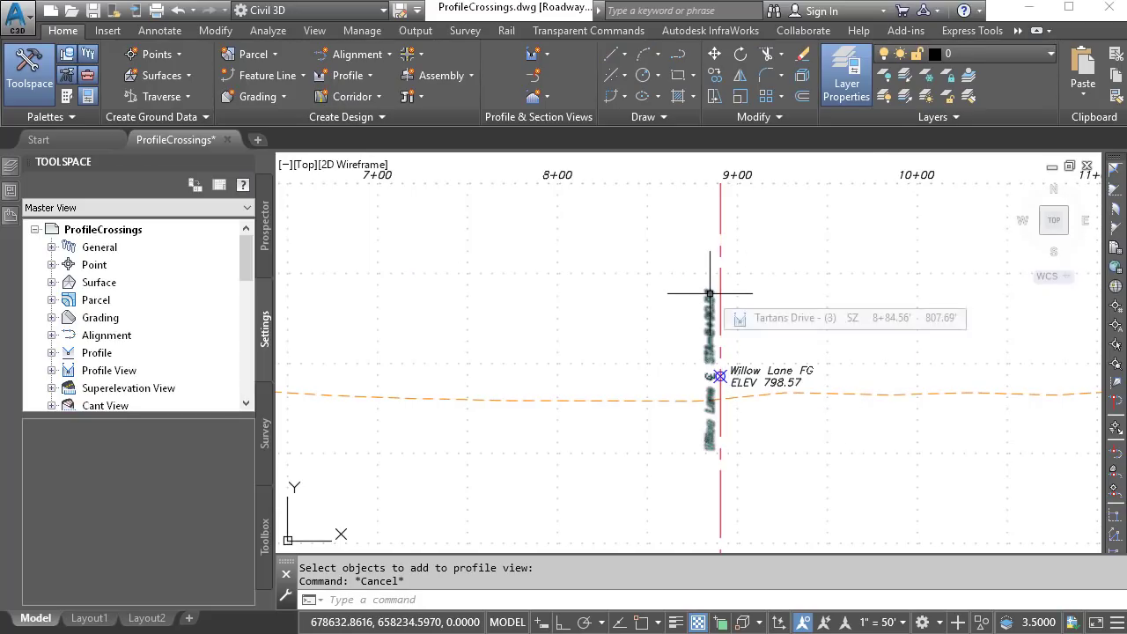
{"action": "scroll", "coordinate": [720, 374], "scroll_direction": "up", "scroll_amount": 5}
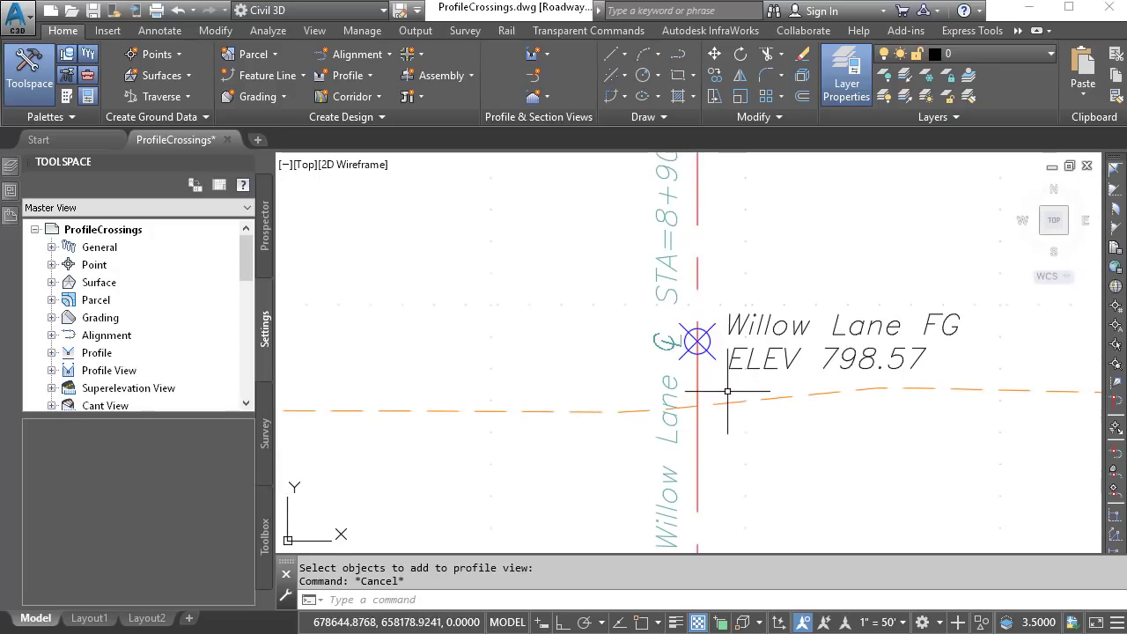
{"action": "mouse_move", "coordinate": [710, 354]}
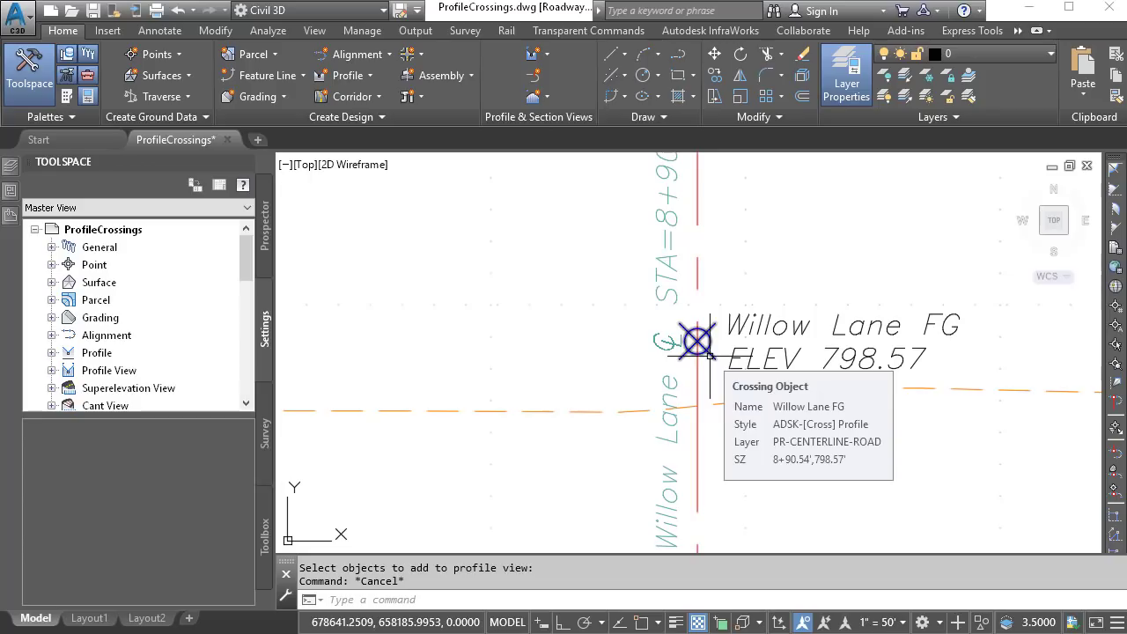
{"action": "scroll", "coordinate": [731, 363], "scroll_direction": "down", "scroll_amount": 5}
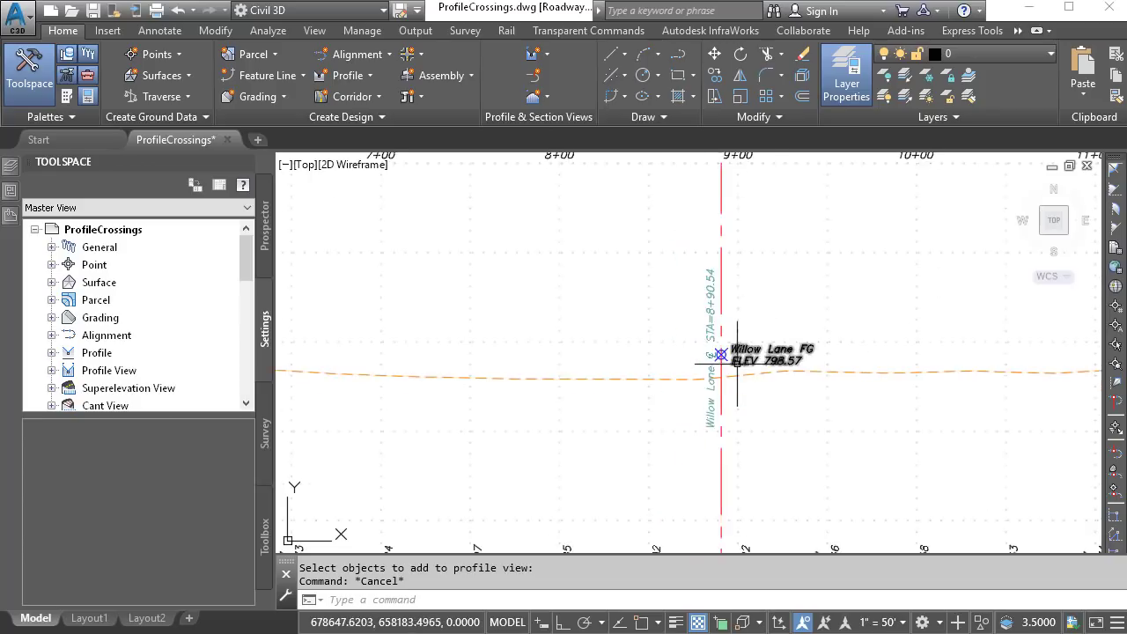
{"action": "mouse_move", "coordinate": [755, 395]}
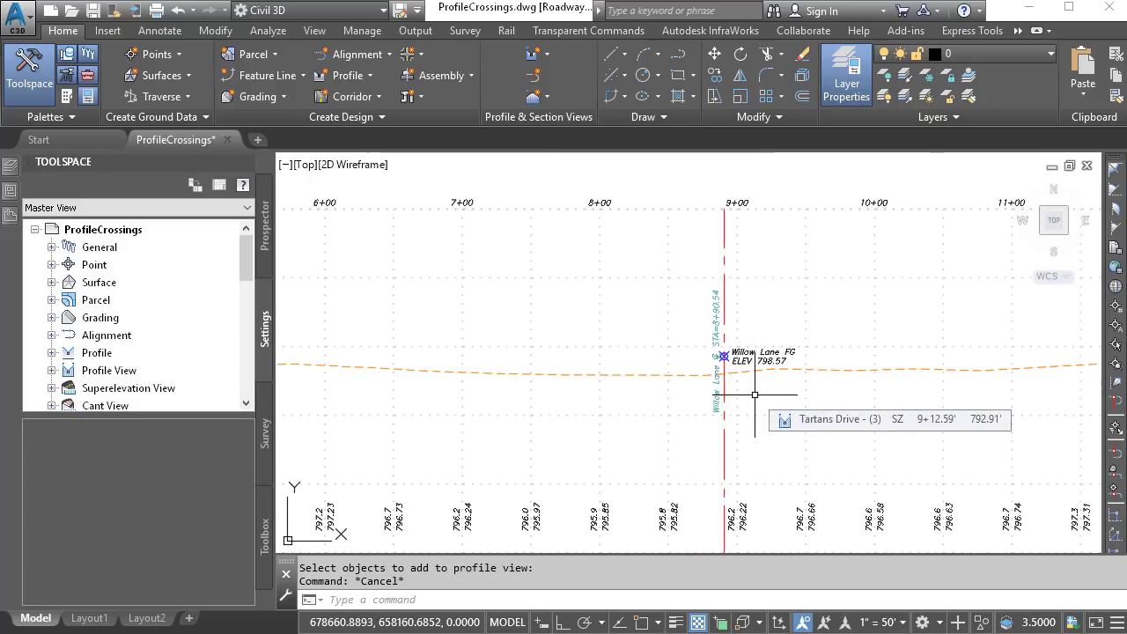
{"action": "left_click", "coordinate": [687, 349]}
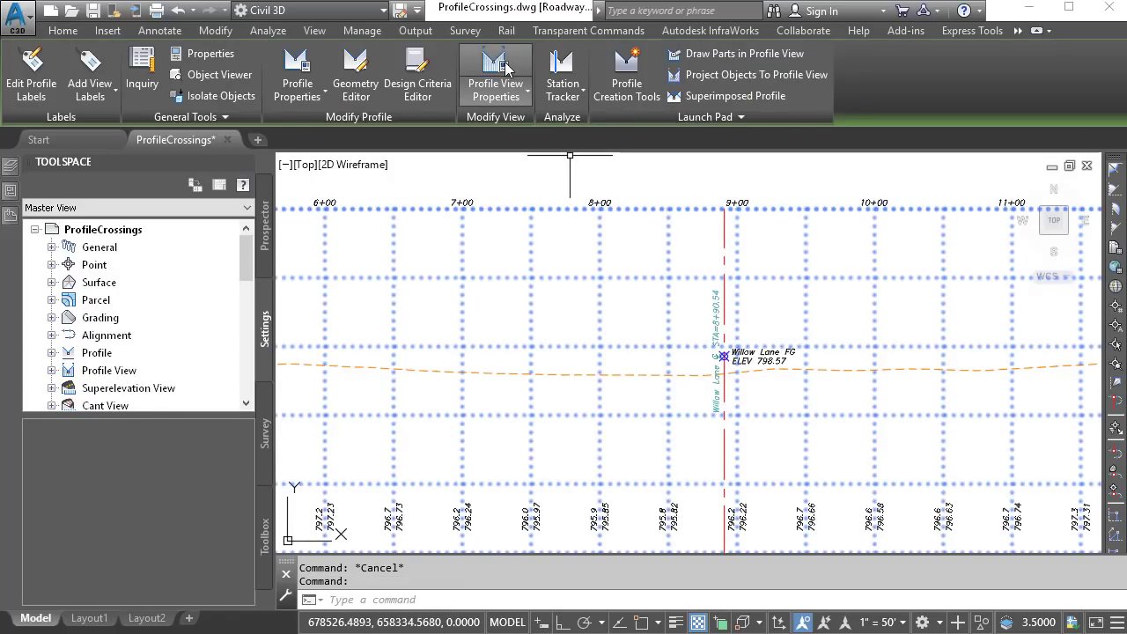
{"action": "left_click", "coordinate": [496, 60]}
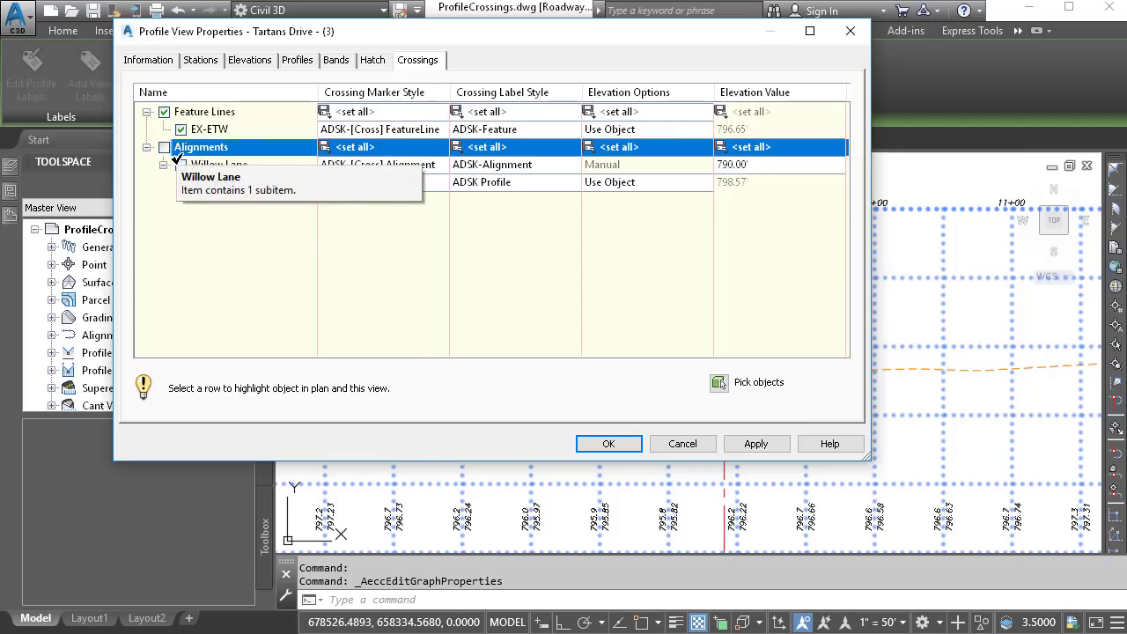
{"action": "left_click", "coordinate": [627, 444]}
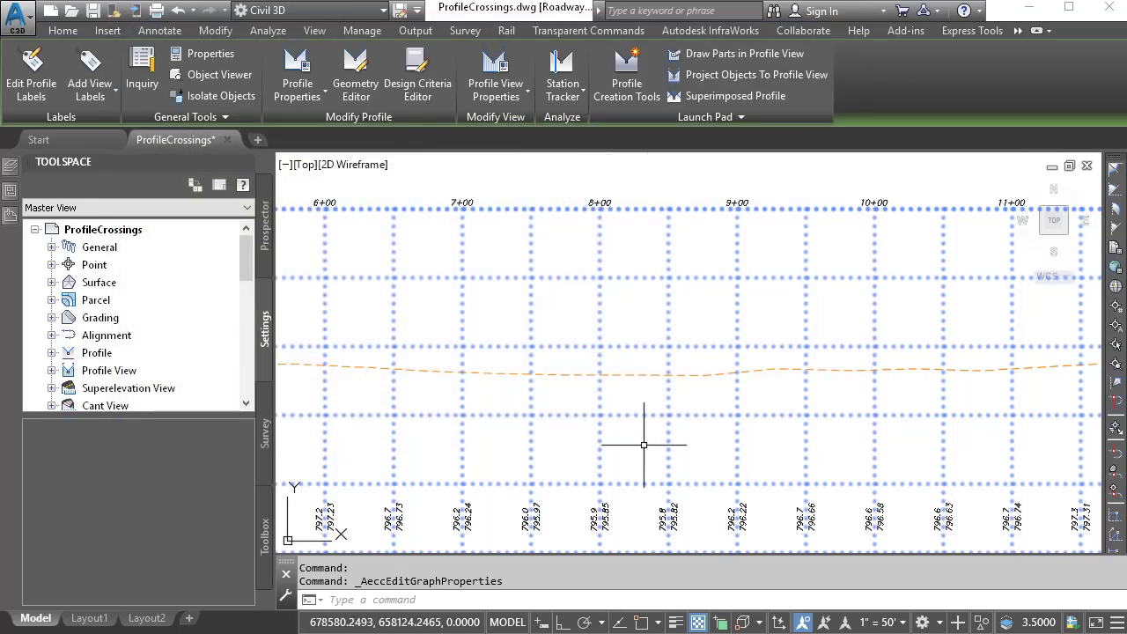
{"action": "key", "text": "Escape"}
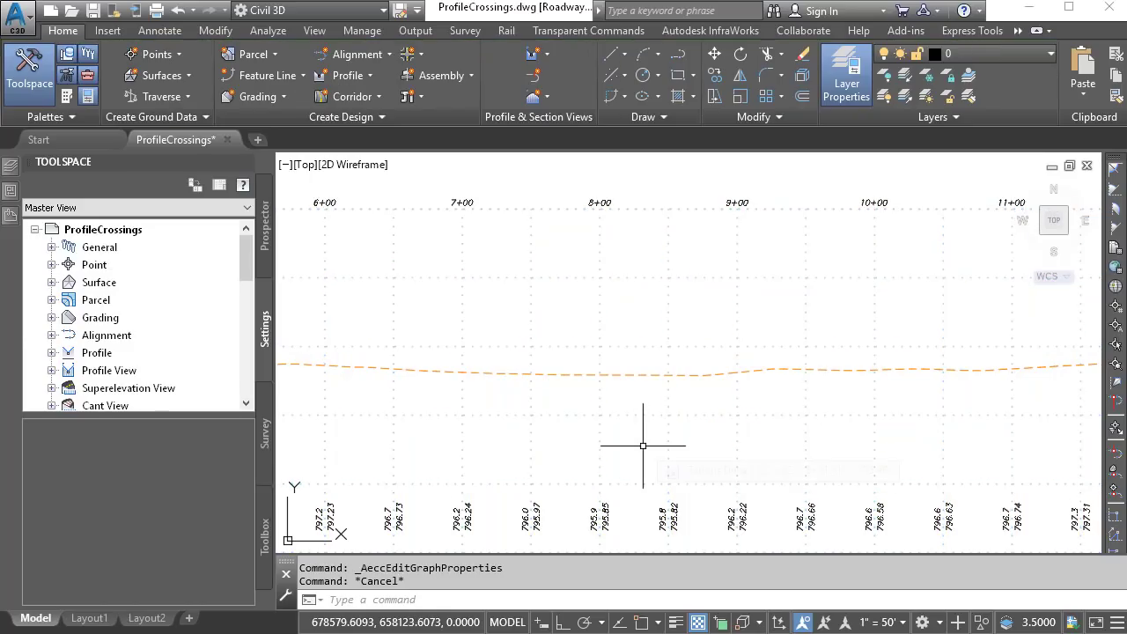
- Start adding crossings to the Tartans Drive profile view, picking the Willow Lane alignment in plan as the crossing object
{"action": "middle_click_drag", "start_coordinate": [649, 307], "coordinate": [655, 351]}
{"action": "scroll", "coordinate": [656, 350], "scroll_direction": "down", "scroll_amount": 1}
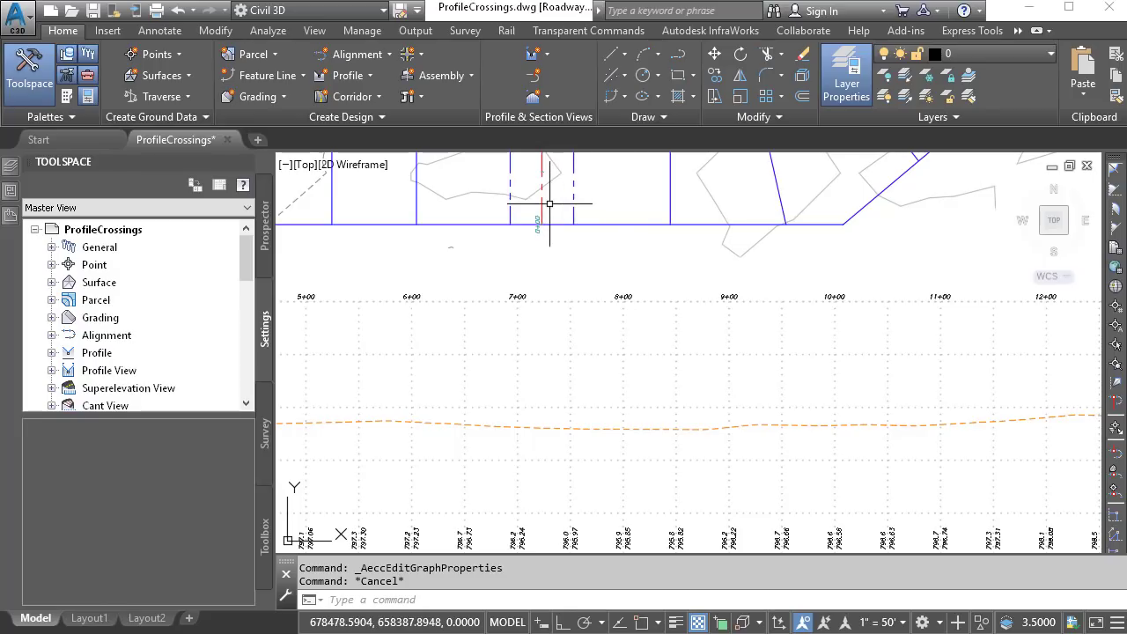
{"action": "left_click", "coordinate": [571, 300]}
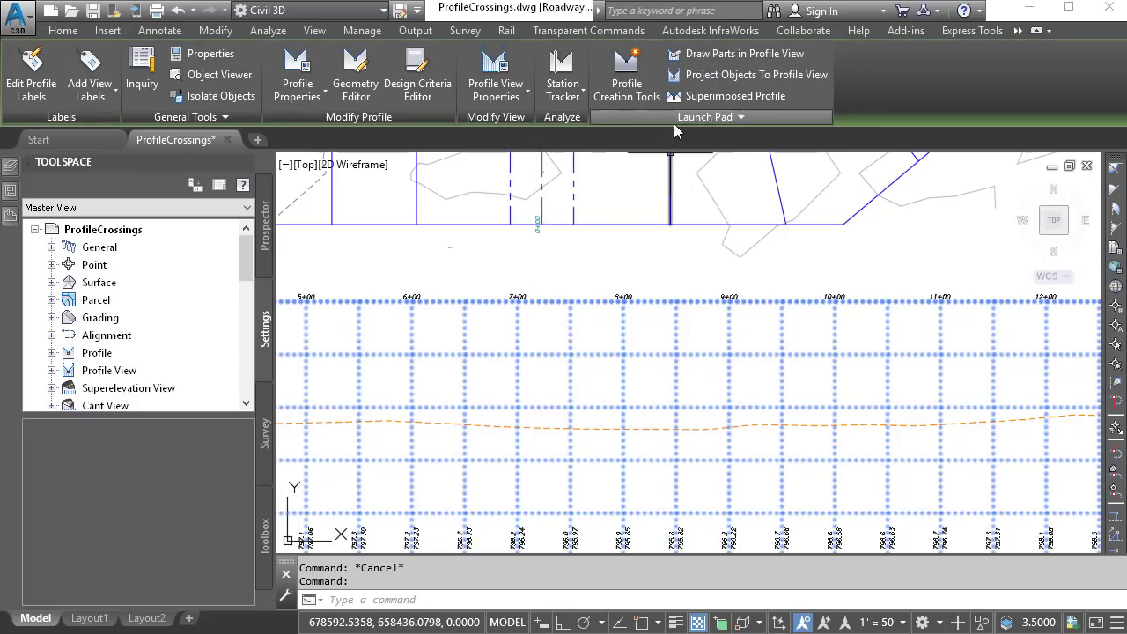
{"action": "left_click", "coordinate": [678, 118]}
{"action": "left_click", "coordinate": [662, 139]}
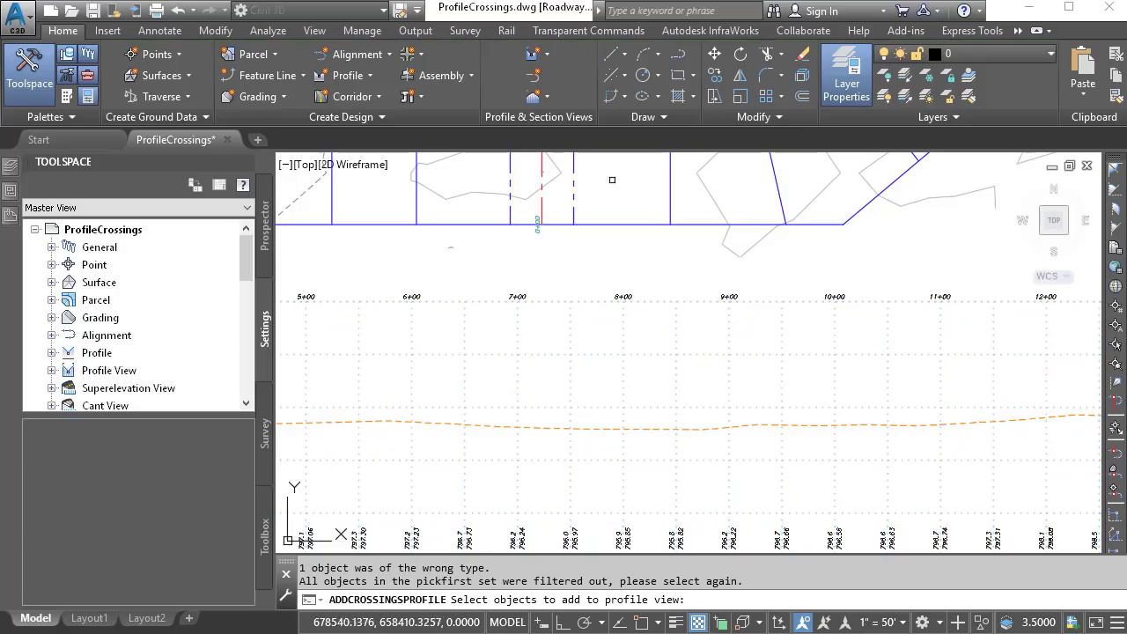
{"action": "left_click", "coordinate": [542, 211]}
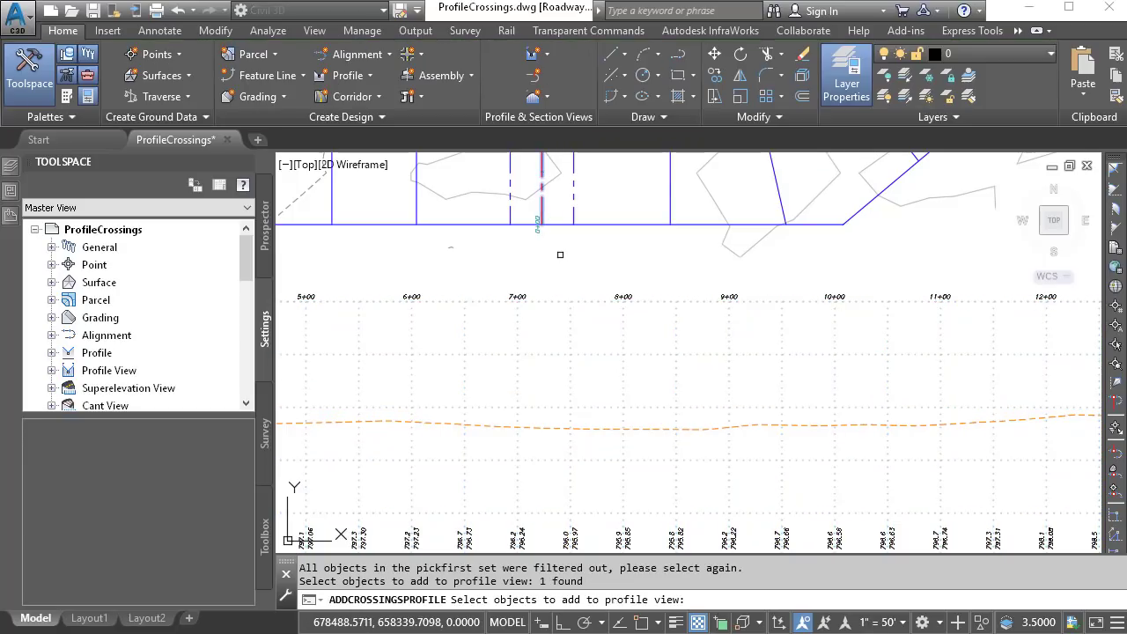
{"action": "key", "text": "Return"}
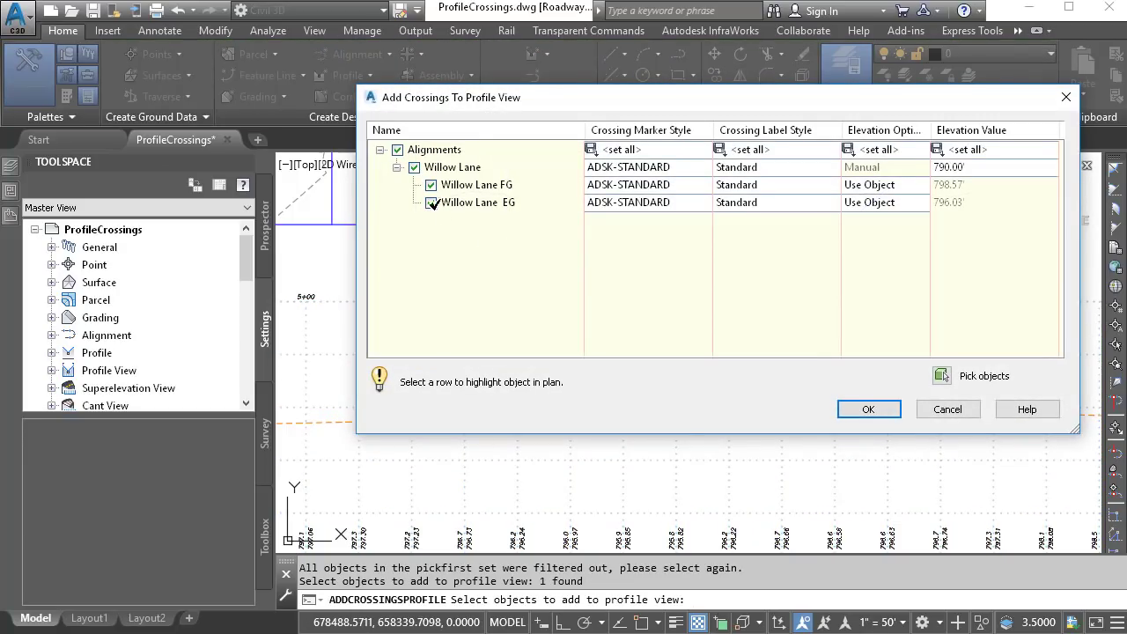
- Remove the Willow Lane EG and Willow Lane FG profiles from the list of crossings, keeping the Willow Lane alignment included
{"action": "left_click", "coordinate": [431, 201]}
{"action": "left_click", "coordinate": [432, 184]}
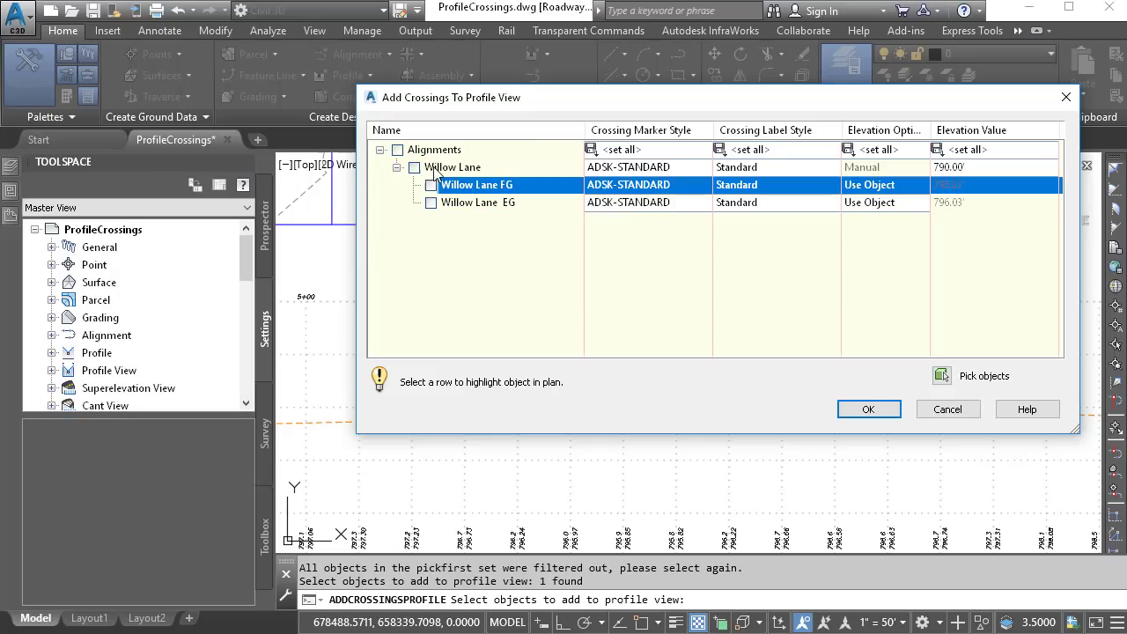
{"action": "left_click", "coordinate": [415, 167]}
{"action": "right_click", "coordinate": [457, 204]}
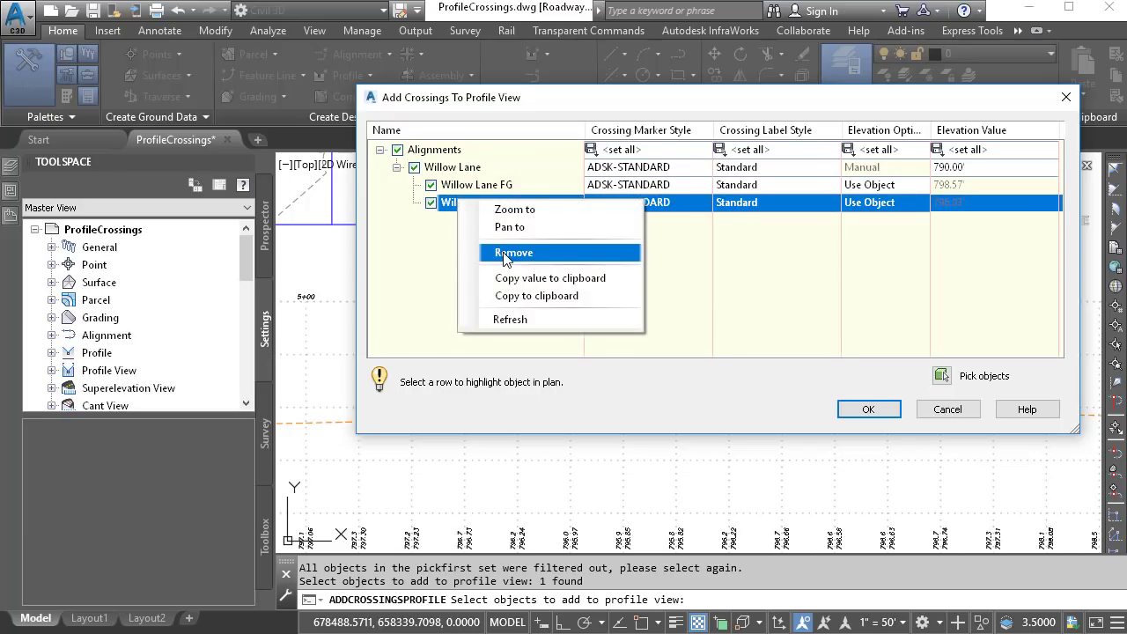
{"action": "left_click", "coordinate": [506, 253]}
{"action": "right_click", "coordinate": [478, 188]}
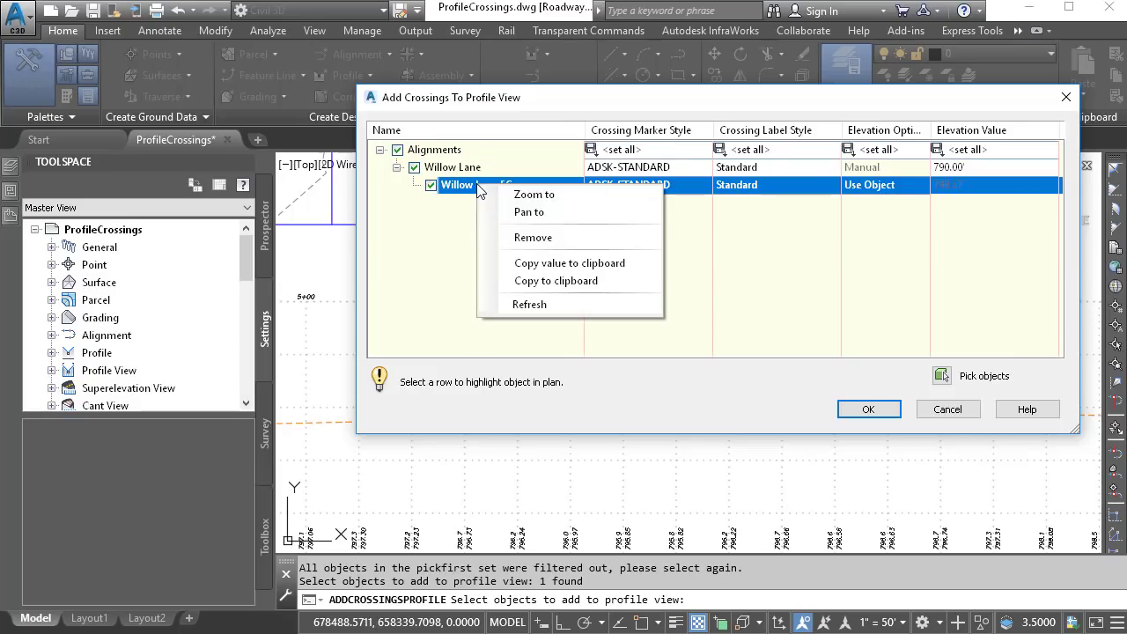
{"action": "left_click", "coordinate": [523, 240]}
- Set the Willow Lane alignment's crossing marker style to ADSK-[Cross] Alignment
{"action": "left_click", "coordinate": [627, 167]}
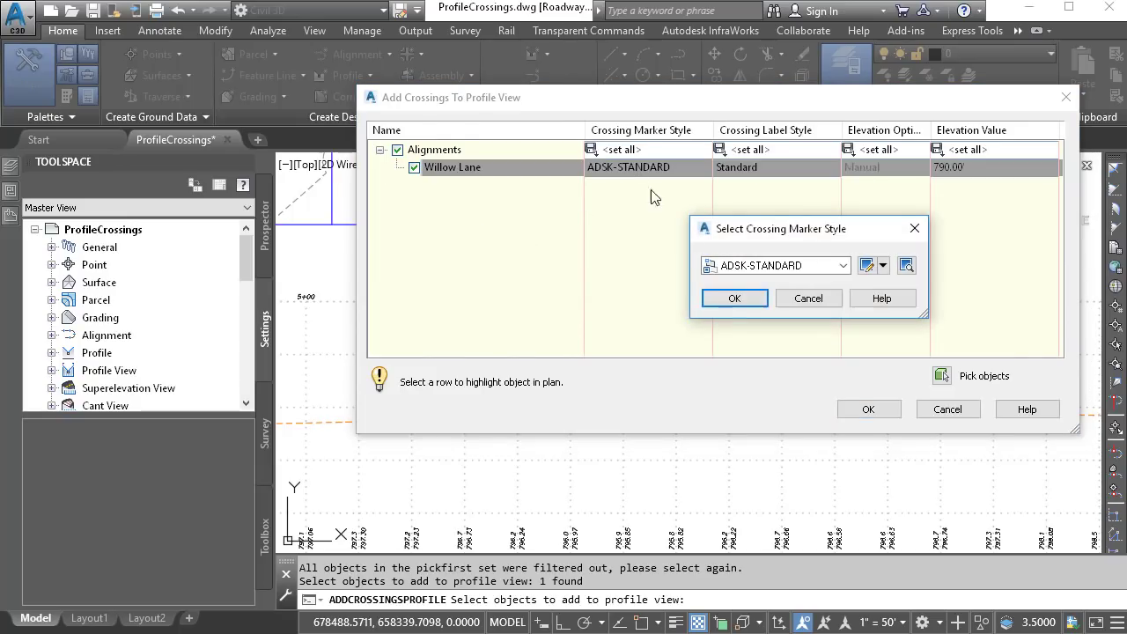
{"action": "left_click", "coordinate": [843, 265]}
{"action": "scroll", "coordinate": [910, 336], "scroll_direction": "up", "scroll_amount": 2}
{"action": "left_click", "coordinate": [842, 298]}
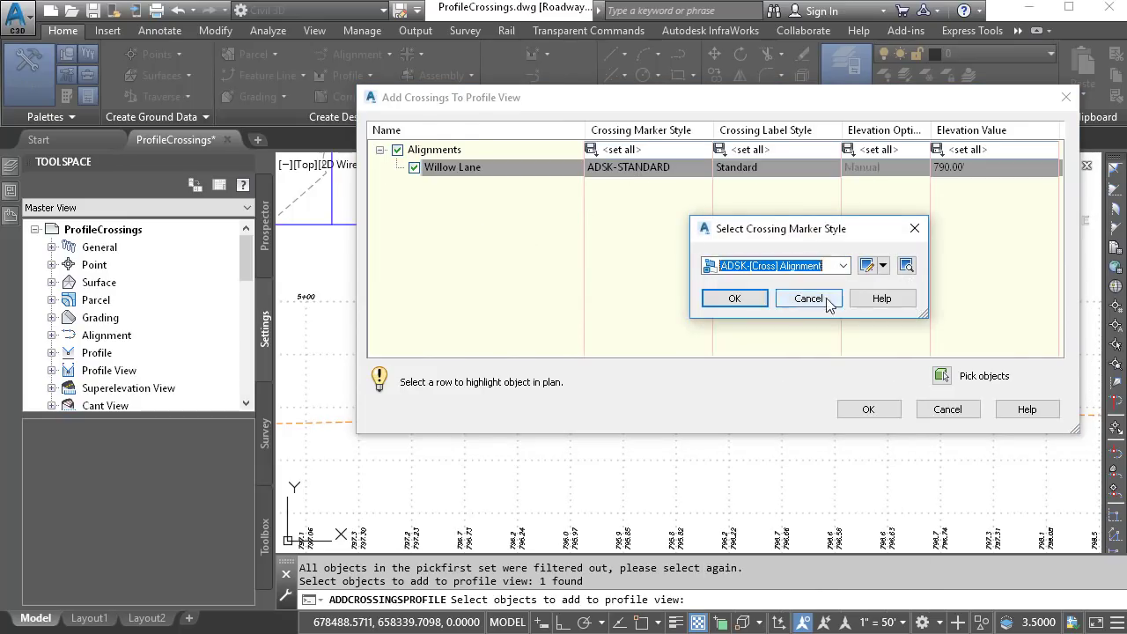
{"action": "left_click", "coordinate": [758, 298]}
- Set the Willow Lane alignment's crossing label style to ADSK-Alignment and add the crossing to the profile view
{"action": "left_click", "coordinate": [762, 169]}
{"action": "left_click", "coordinate": [842, 265]}
{"action": "left_click", "coordinate": [755, 291]}
{"action": "left_click", "coordinate": [757, 299]}
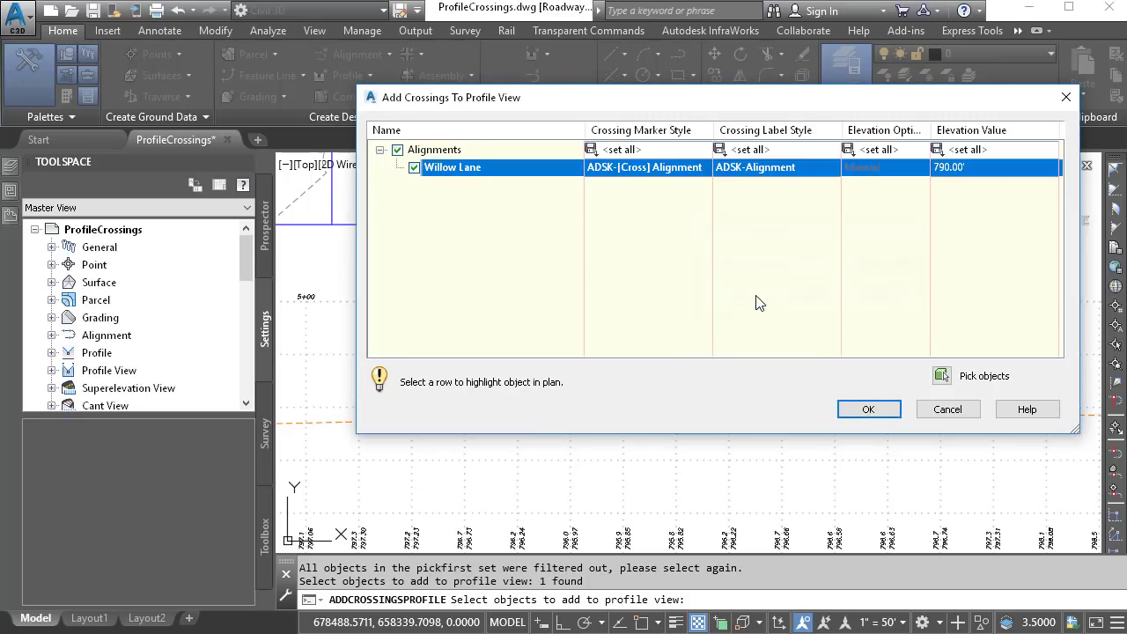
{"action": "left_click", "coordinate": [855, 407]}
{"action": "key", "text": "Escape"}
- Erase the Willow Lane alignment crossing from the Tartans Drive profile view
{"action": "scroll", "coordinate": [739, 443], "scroll_direction": "up", "scroll_amount": 2}
{"action": "middle_click_drag", "start_coordinate": [745, 443], "coordinate": [748, 420]}
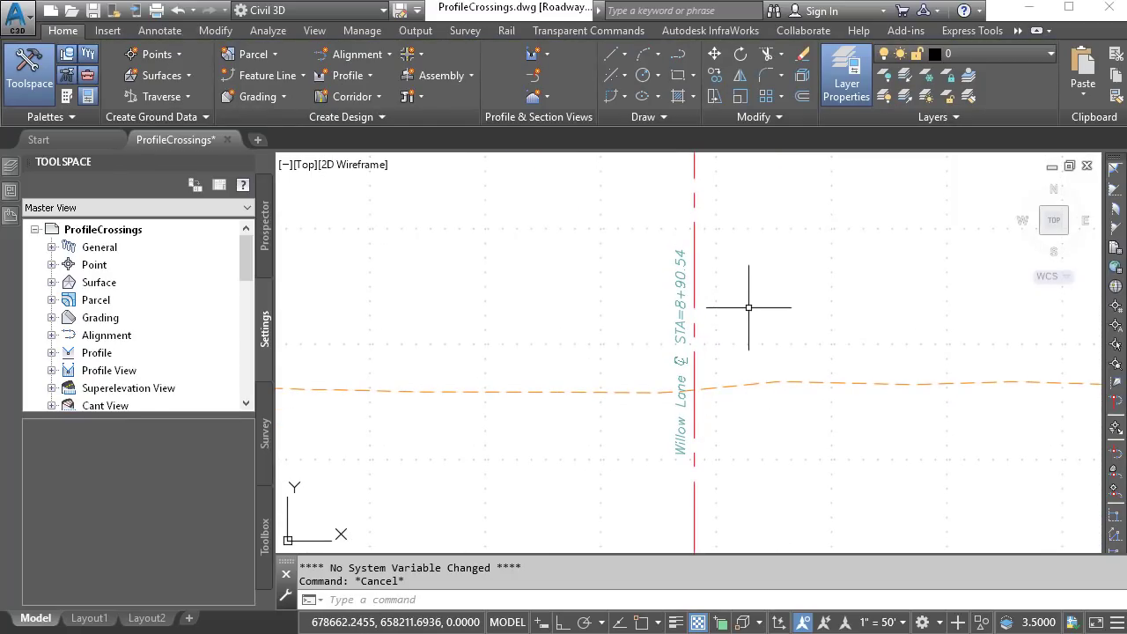
{"action": "left_click", "coordinate": [696, 244]}
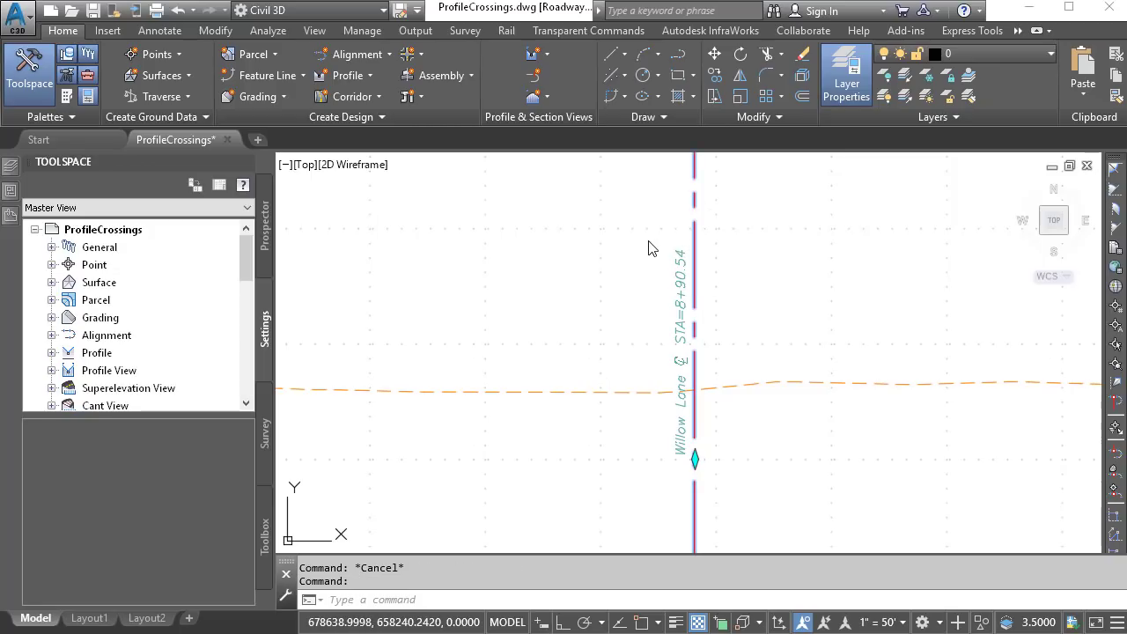
{"action": "key", "text": "Delete"}
- Start adding the Willow Lane alignment as a crossing in the Tartans Drive profile view and exclude its Willow Lane EG profile
{"action": "scroll", "coordinate": [658, 305], "scroll_direction": "down", "scroll_amount": 4}
{"action": "middle_click_drag", "start_coordinate": [660, 299], "coordinate": [683, 393]}
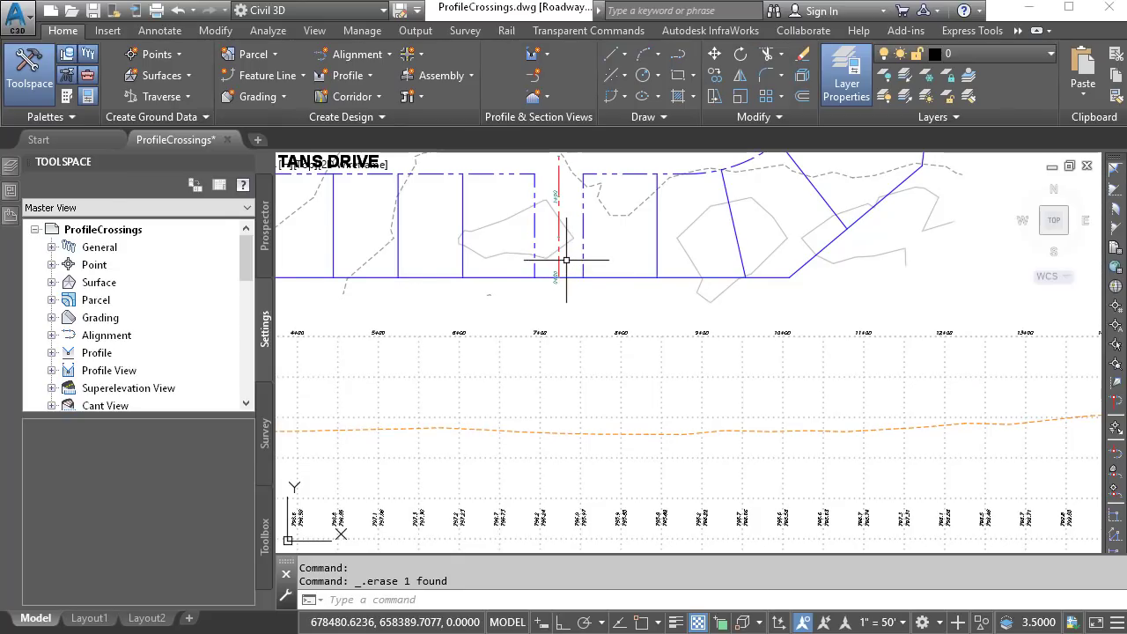
{"action": "left_click", "coordinate": [585, 334]}
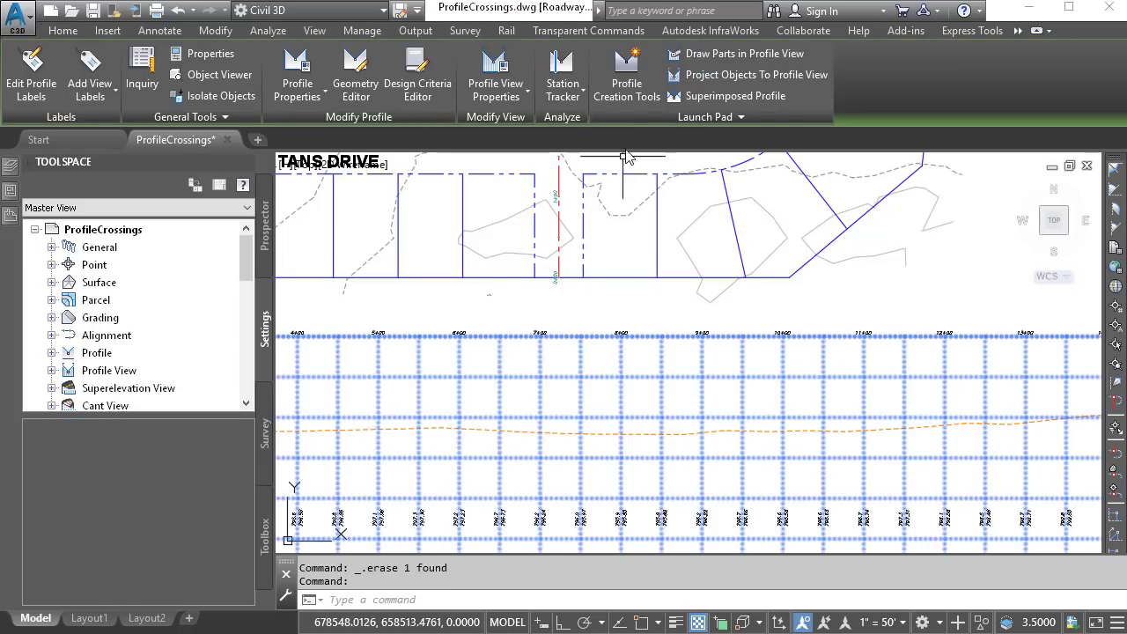
{"action": "left_click", "coordinate": [636, 118]}
{"action": "left_click", "coordinate": [631, 139]}
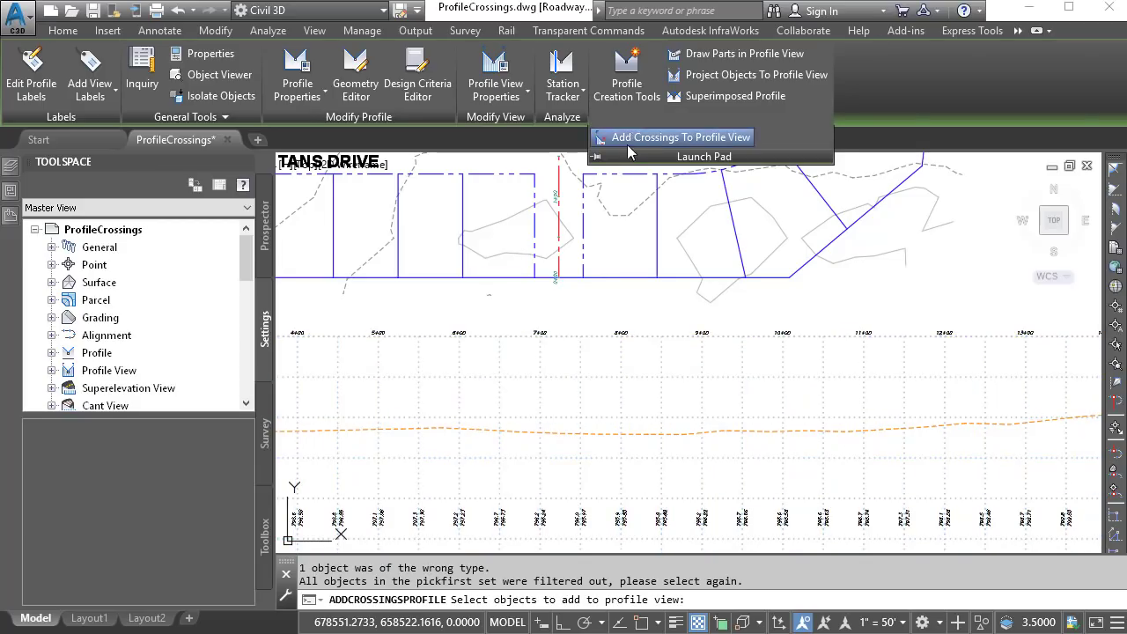
{"action": "left_click", "coordinate": [562, 267]}
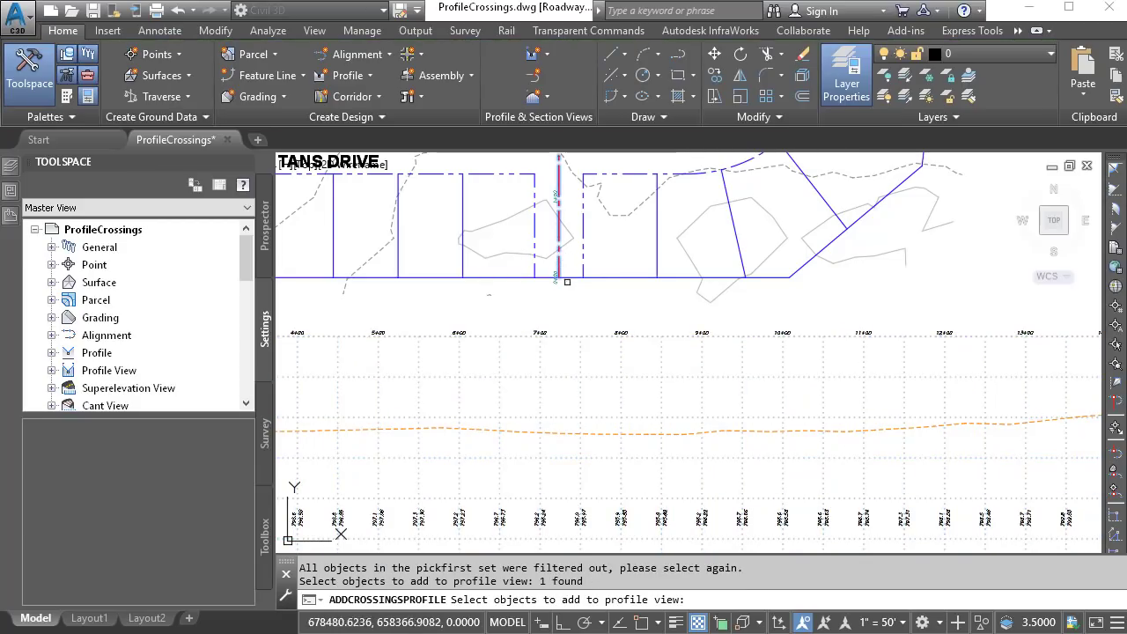
{"action": "key", "text": "Return"}
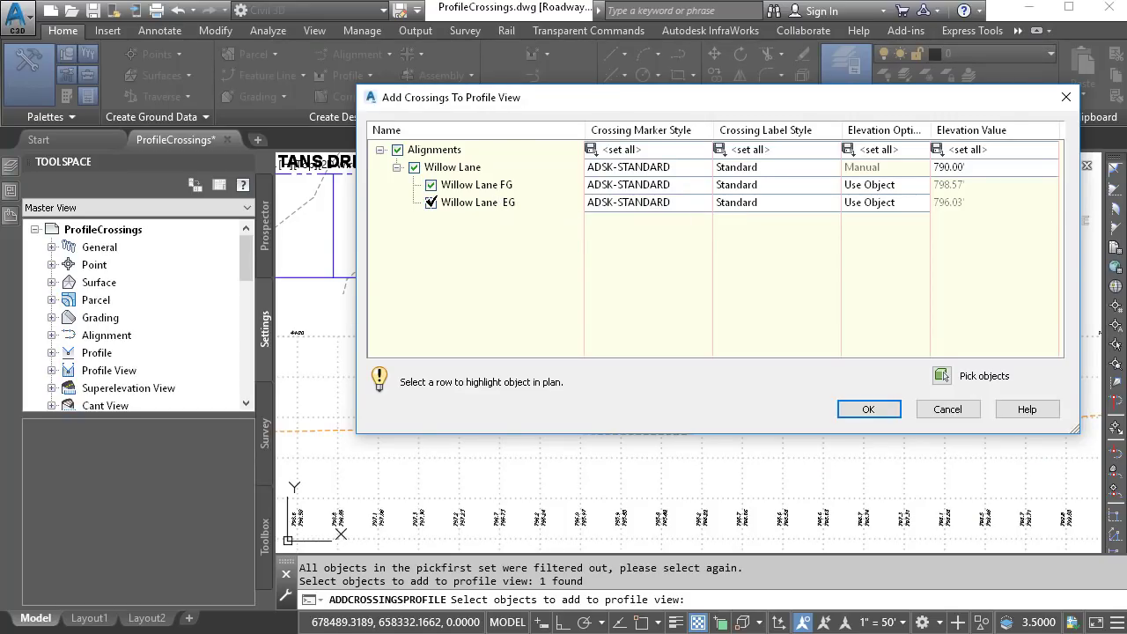
{"action": "left_click", "coordinate": [430, 202]}
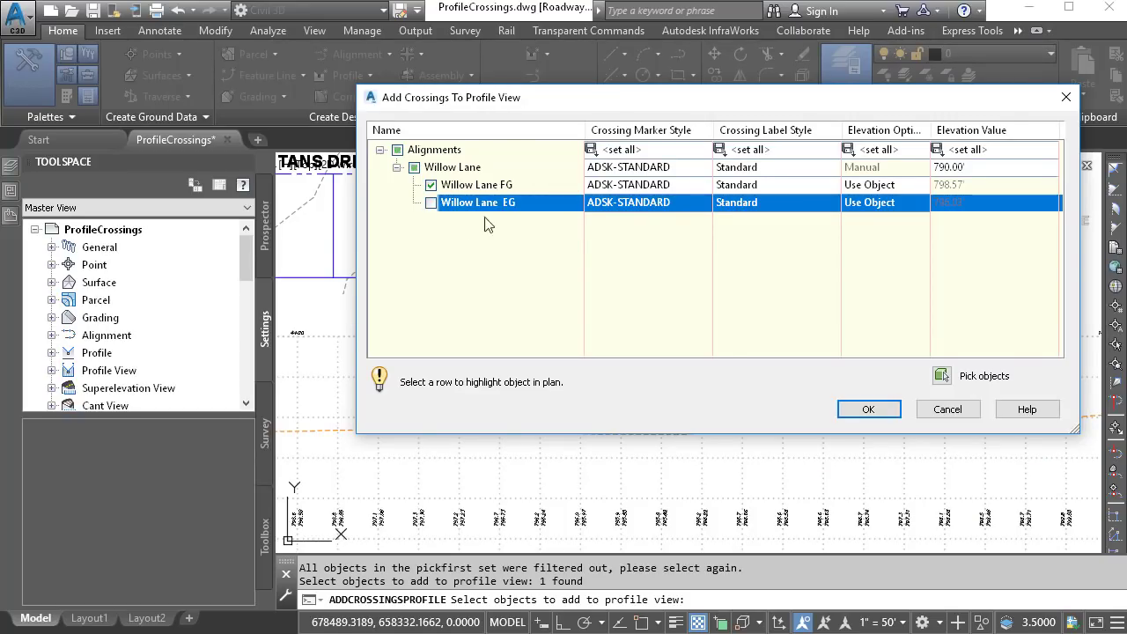
- Set the Willow Lane FG crossing marker style to ADSK-[Cross] Profile
{"action": "double_click", "coordinate": [597, 184]}
{"action": "left_click", "coordinate": [793, 265]}
{"action": "scroll", "coordinate": [891, 304], "scroll_direction": "up", "scroll_amount": 2}
{"action": "left_click", "coordinate": [781, 325]}
{"action": "left_click", "coordinate": [730, 296]}
- Set the Willow Lane FG crossing label style to ADSK Profile
{"action": "double_click", "coordinate": [749, 184]}
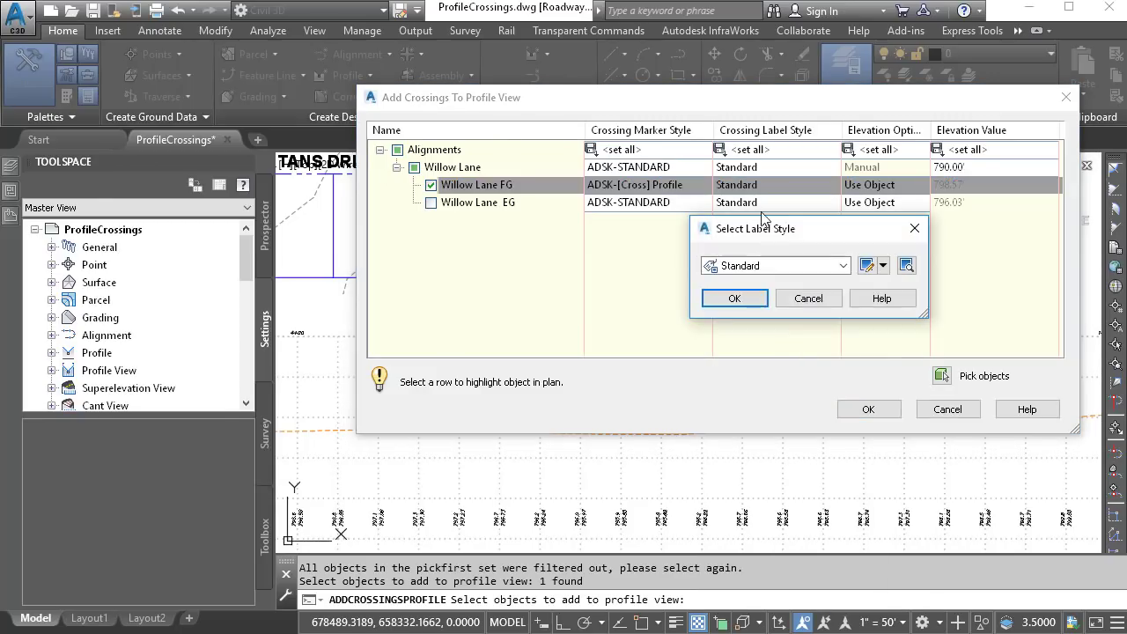
{"action": "left_click", "coordinate": [763, 265]}
{"action": "left_click", "coordinate": [764, 325]}
{"action": "left_click", "coordinate": [730, 296]}
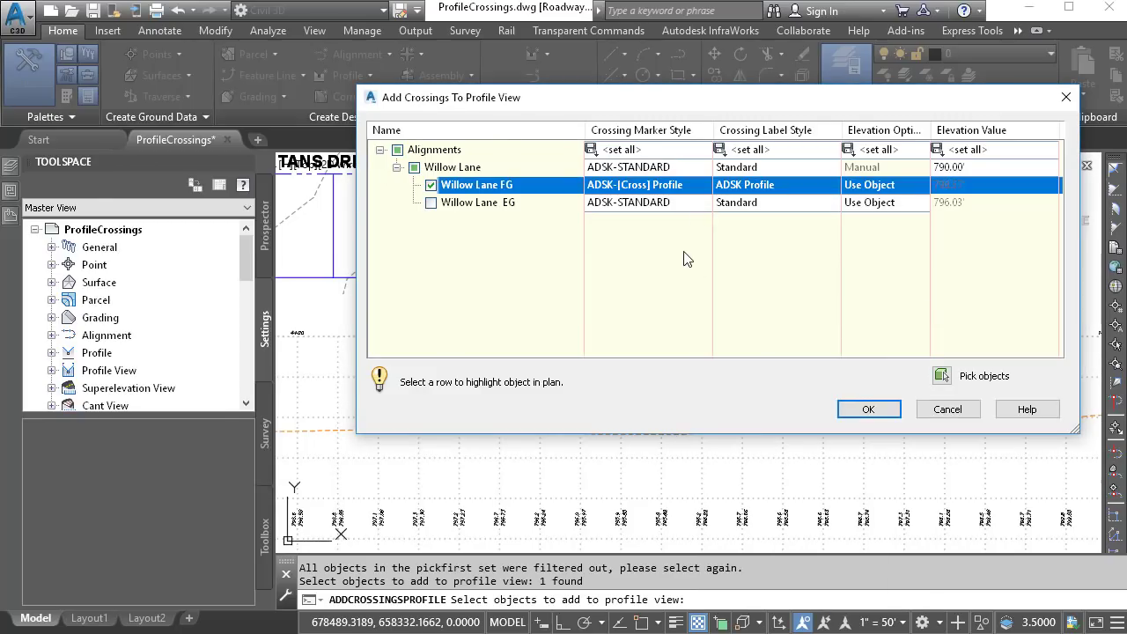
- Set the crossing marker style of the Willow Lane alignment to ADSK-[Cross] Alignment
{"action": "double_click", "coordinate": [642, 168]}
{"action": "left_click", "coordinate": [792, 265]}
{"action": "scroll", "coordinate": [796, 287], "scroll_direction": "up", "scroll_amount": 3}
{"action": "left_click", "coordinate": [766, 282]}
{"action": "left_click", "coordinate": [730, 297]}
- Set the Willow Lane alignment's crossing label style to ADSK-Alignment and add the configured crossings to the profile view
{"action": "double_click", "coordinate": [749, 168]}
{"action": "left_click", "coordinate": [762, 265]}
{"action": "left_click", "coordinate": [744, 283]}
{"action": "left_click", "coordinate": [734, 298]}
{"action": "left_click", "coordinate": [851, 411]}
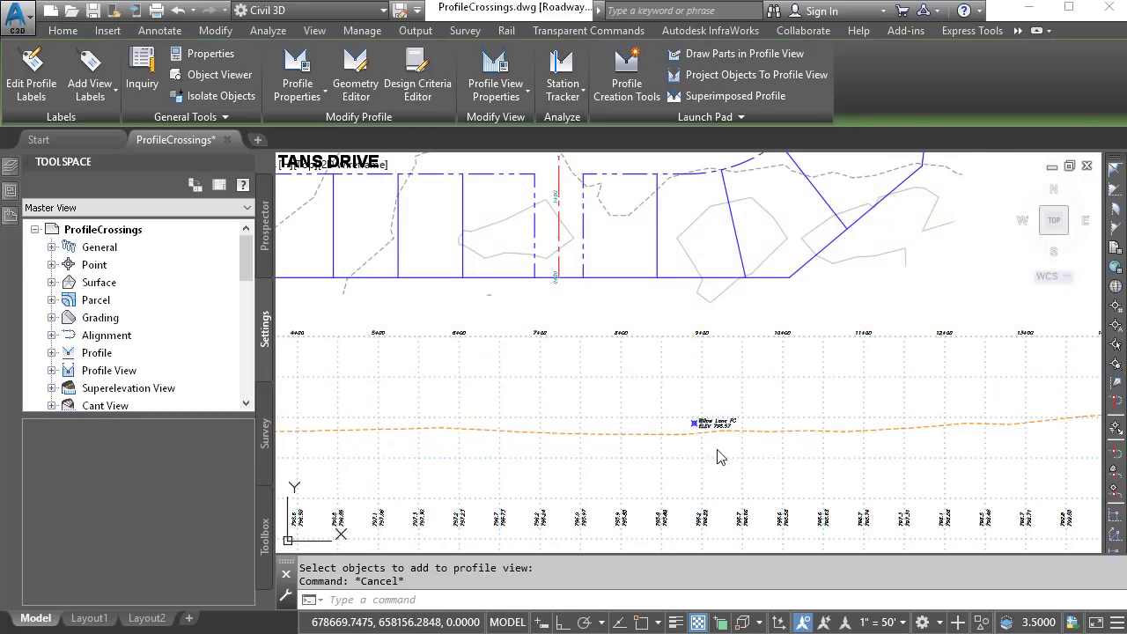
{"action": "key", "text": "Escape"}
- Split the drawing area into two horizontal viewports, framing the Willow Lane FG crossing in one and the Willow Lane profile view in the other
{"action": "scroll", "coordinate": [716, 448], "scroll_direction": "up", "scroll_amount": 4}
{"action": "middle_click_drag", "start_coordinate": [717, 449], "coordinate": [723, 387]}
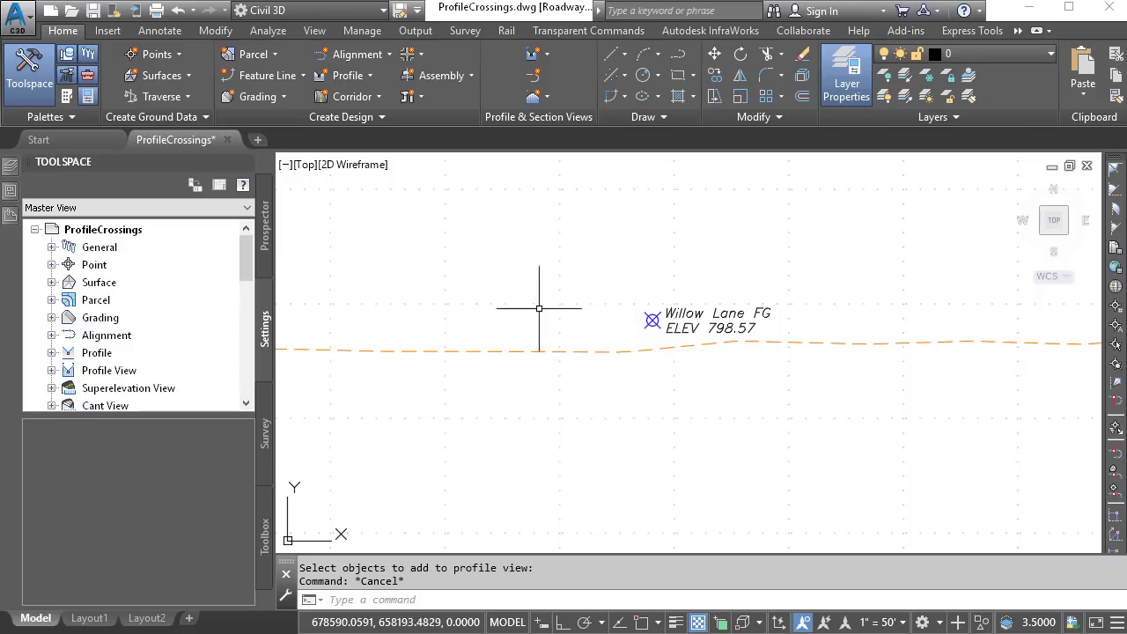
{"action": "left_click", "coordinate": [283, 168]}
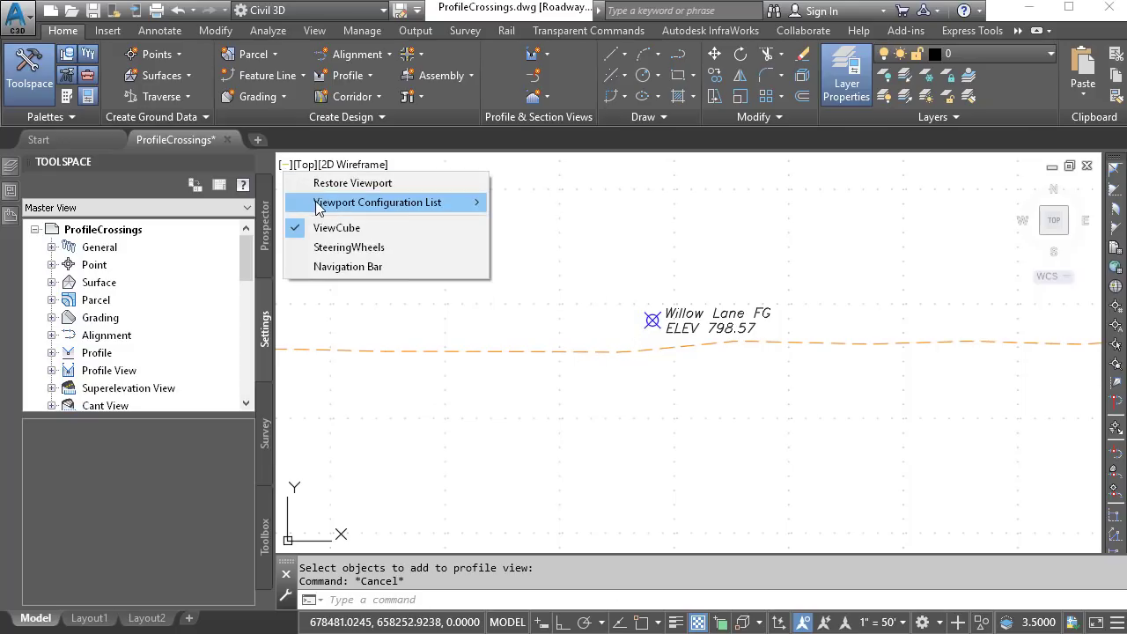
{"action": "mouse_move", "coordinate": [462, 202]}
{"action": "left_click", "coordinate": [744, 204]}
{"action": "left_click", "coordinate": [431, 409]}
{"action": "scroll", "coordinate": [452, 428], "scroll_direction": "up", "scroll_amount": 5}
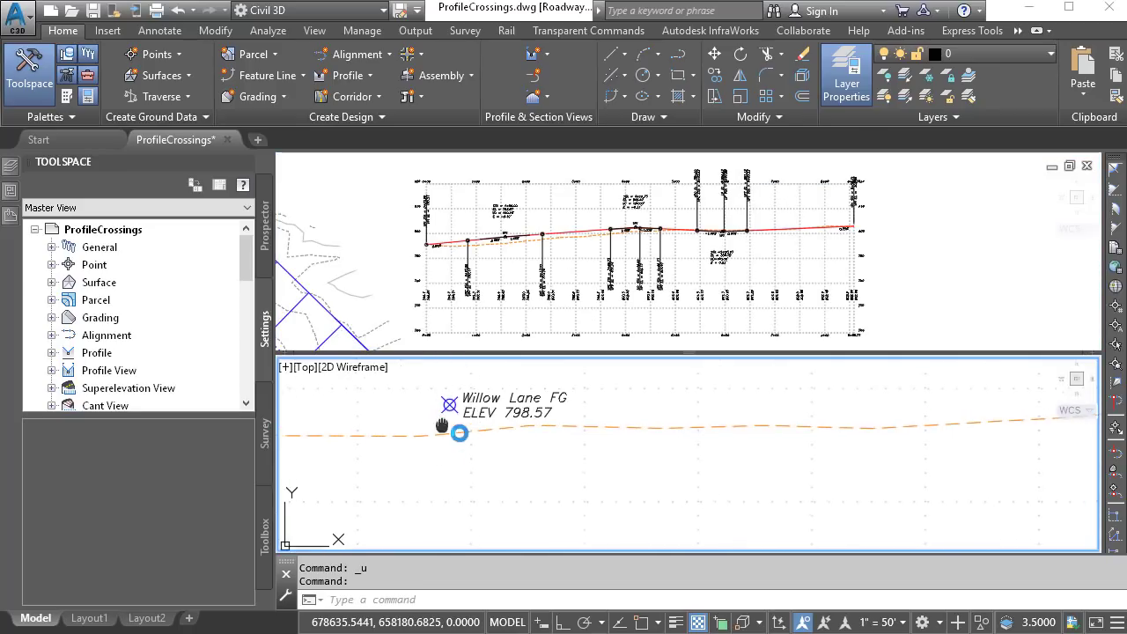
{"action": "left_click", "coordinate": [490, 261]}
{"action": "scroll", "coordinate": [478, 245], "scroll_direction": "up", "scroll_amount": 3}
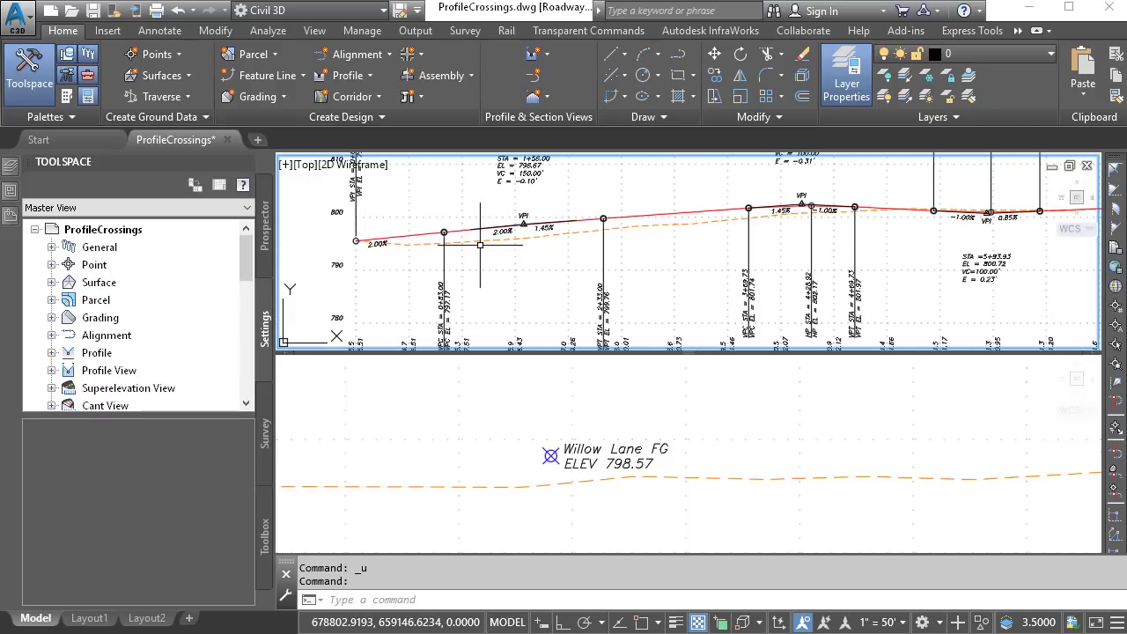
- Lower the first curved VPI of the Willow Lane finished-grade profile to about elevation 794.3 at about station 1+67
{"action": "left_click", "coordinate": [470, 232]}
{"action": "left_click", "coordinate": [524, 224]}
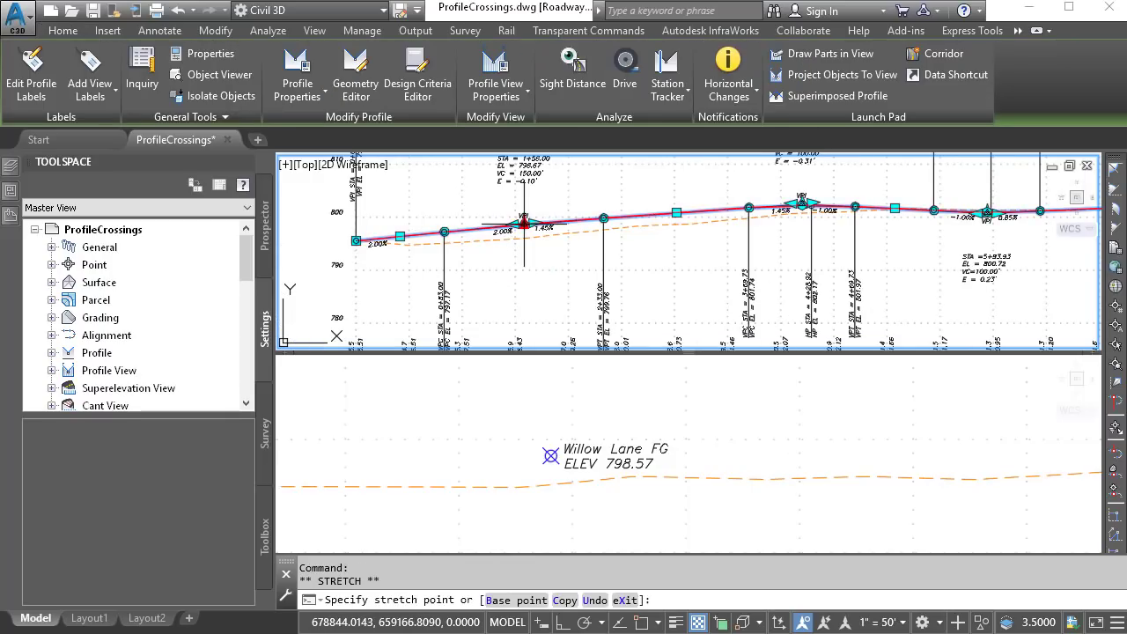
{"action": "left_click", "coordinate": [524, 212]}
{"action": "left_click", "coordinate": [524, 213]}
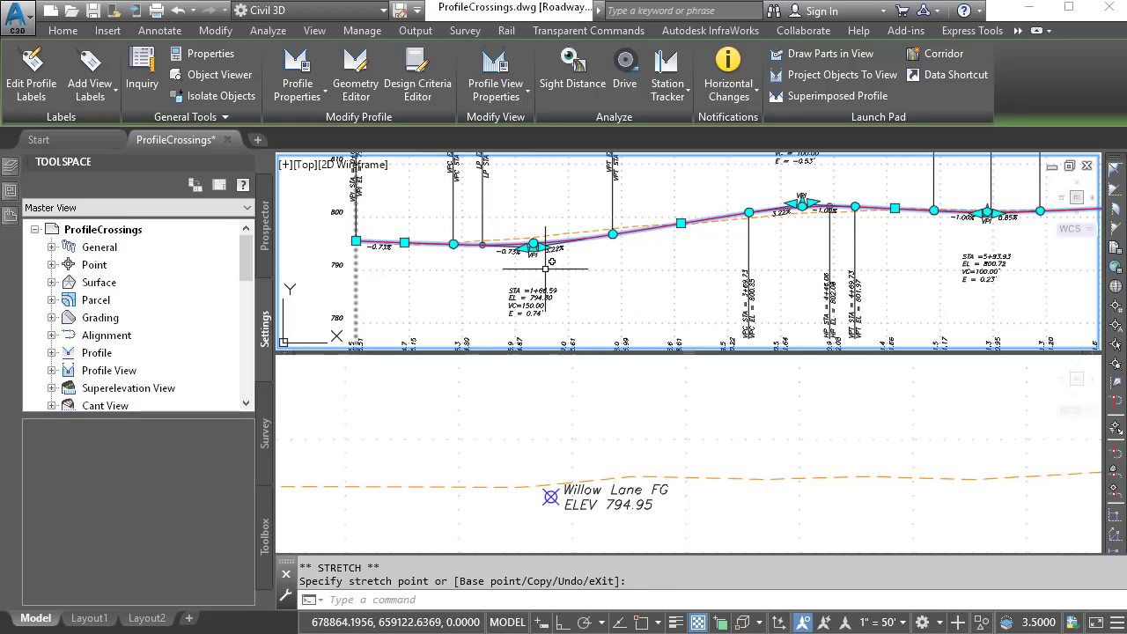
{"action": "key", "text": "Escape"}
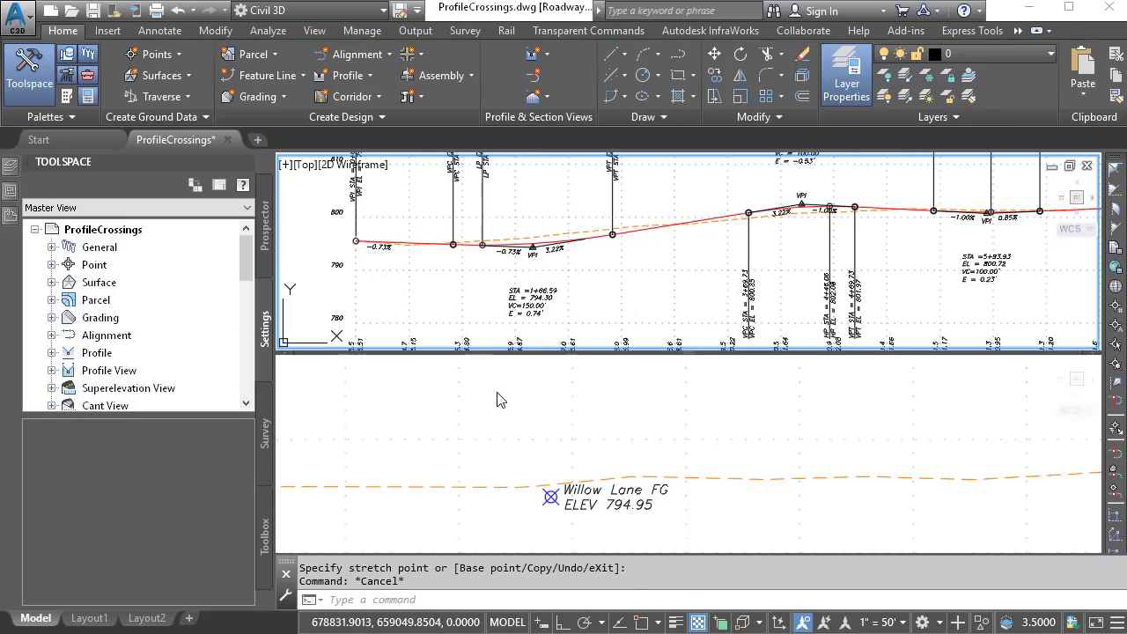
- Restore the drawing area to a single viewport based on the crossing view and frame the Tartans Drive profile view in it
{"action": "left_click", "coordinate": [498, 396]}
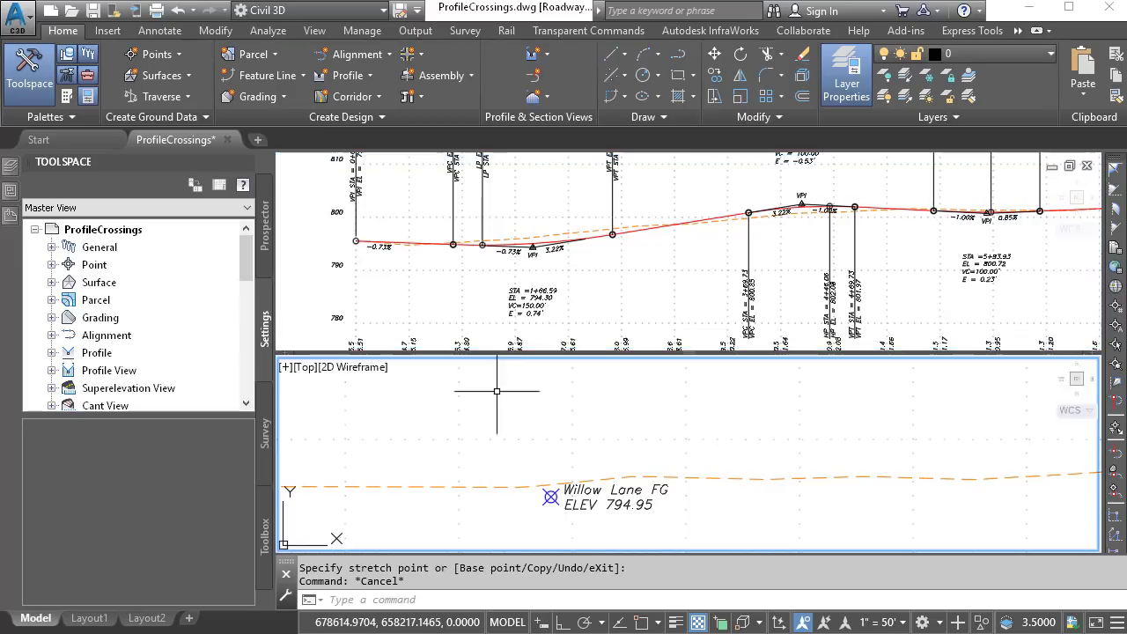
{"action": "left_click", "coordinate": [285, 367]}
{"action": "mouse_move", "coordinate": [321, 405]}
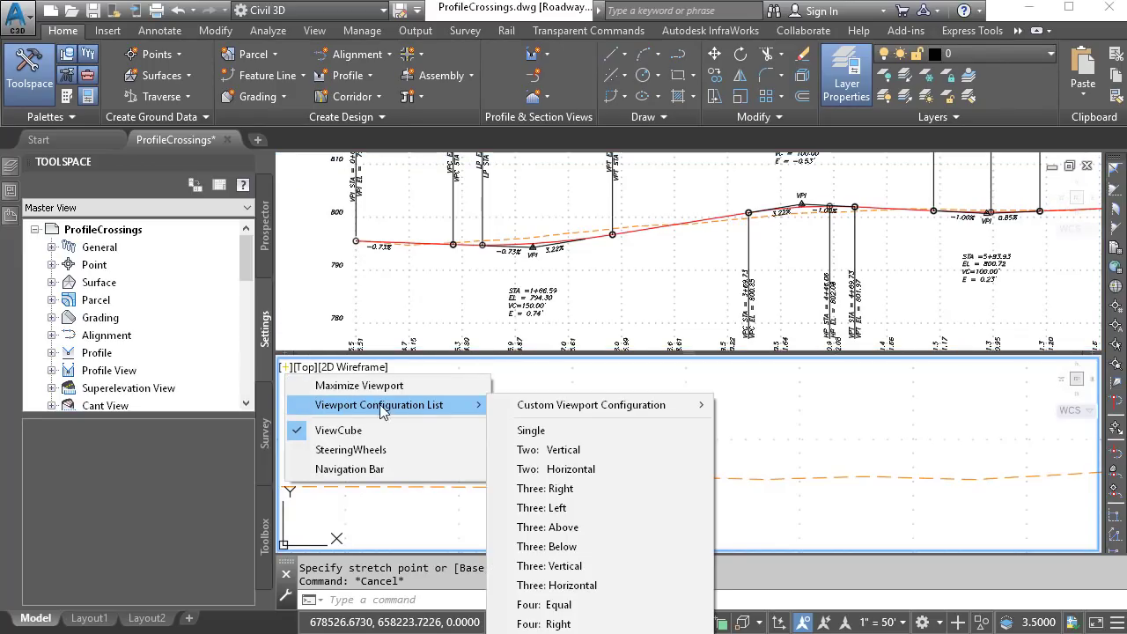
{"action": "left_click", "coordinate": [521, 431]}
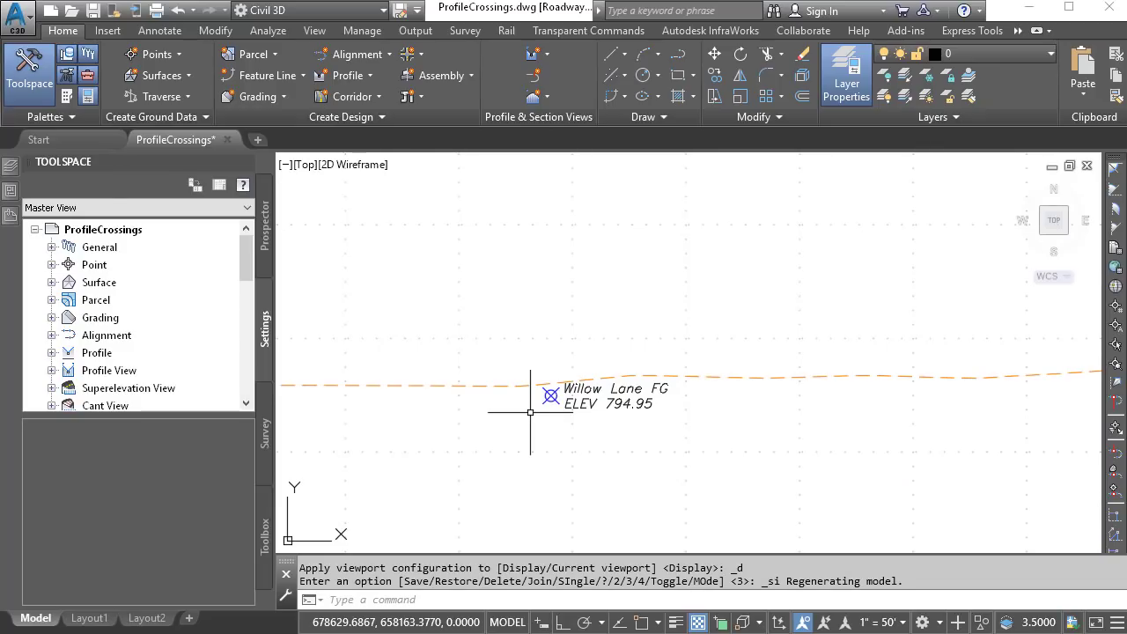
{"action": "scroll", "coordinate": [532, 410], "scroll_direction": "down", "scroll_amount": 6}
{"action": "middle_click_drag", "start_coordinate": [496, 425], "coordinate": [777, 395]}
{"action": "middle_click_drag", "start_coordinate": [586, 380], "coordinate": [819, 383]}
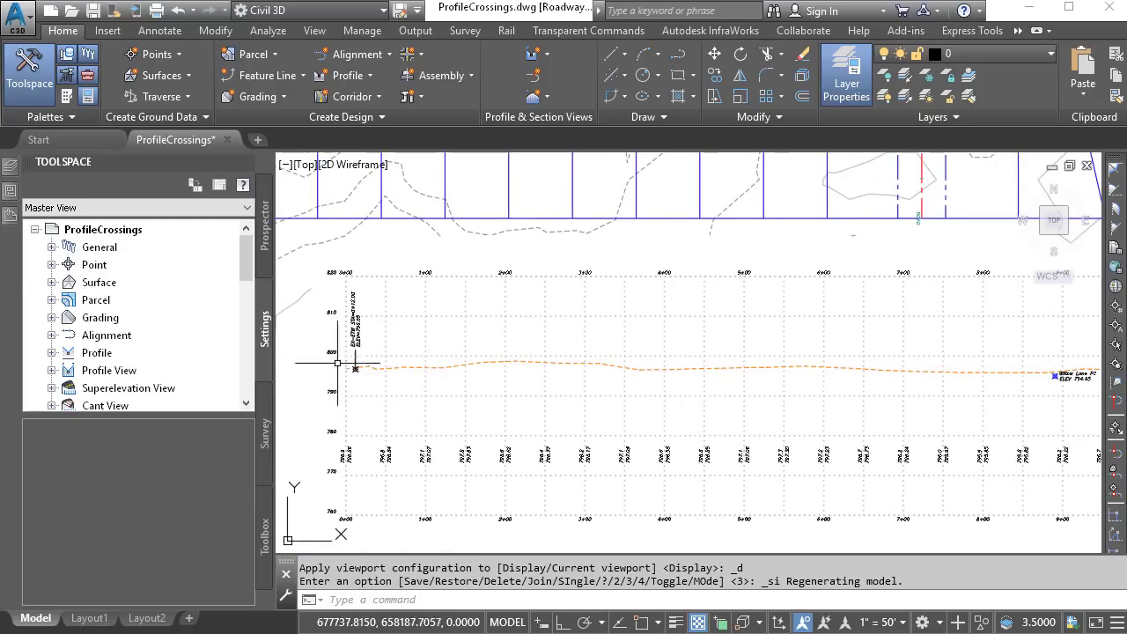
{"action": "scroll", "coordinate": [774, 415], "scroll_direction": "down", "scroll_amount": 2}
{"action": "middle_click_drag", "start_coordinate": [775, 415], "coordinate": [659, 411]}
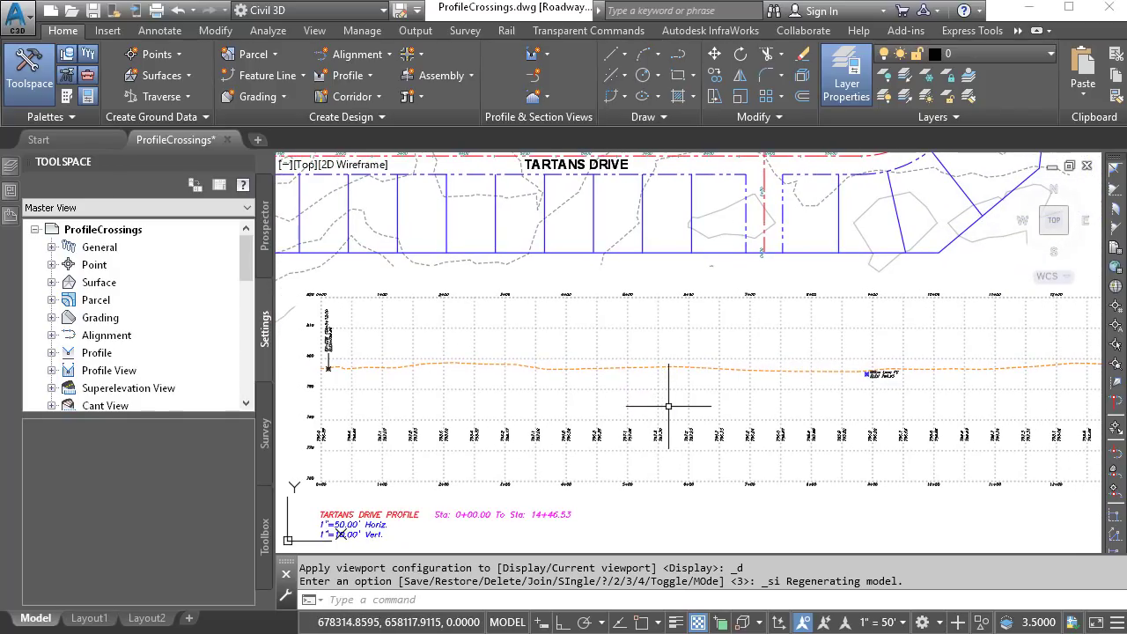